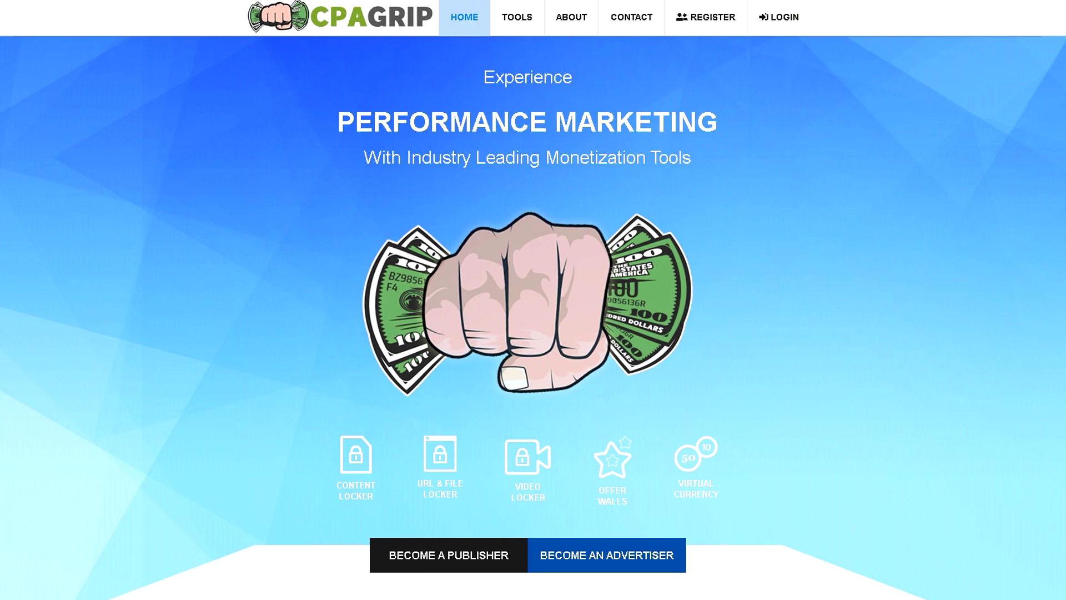
# Open the URL / File Lockers tool and agree to the Terms of Service for a new locker.
pyautogui.scroll(-1, 533, 317)
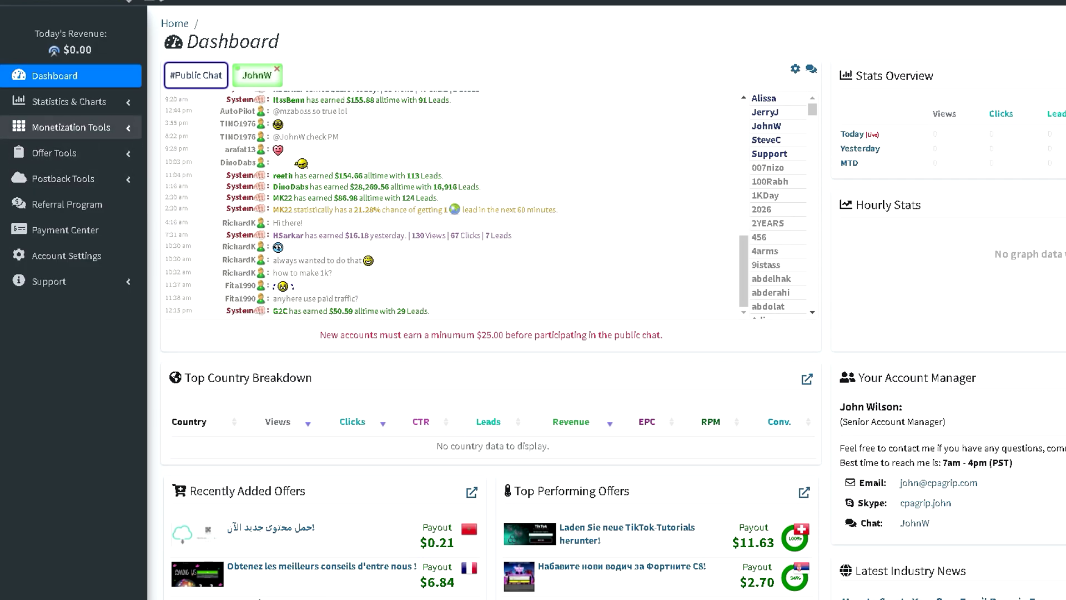
pyautogui.click(71, 127)
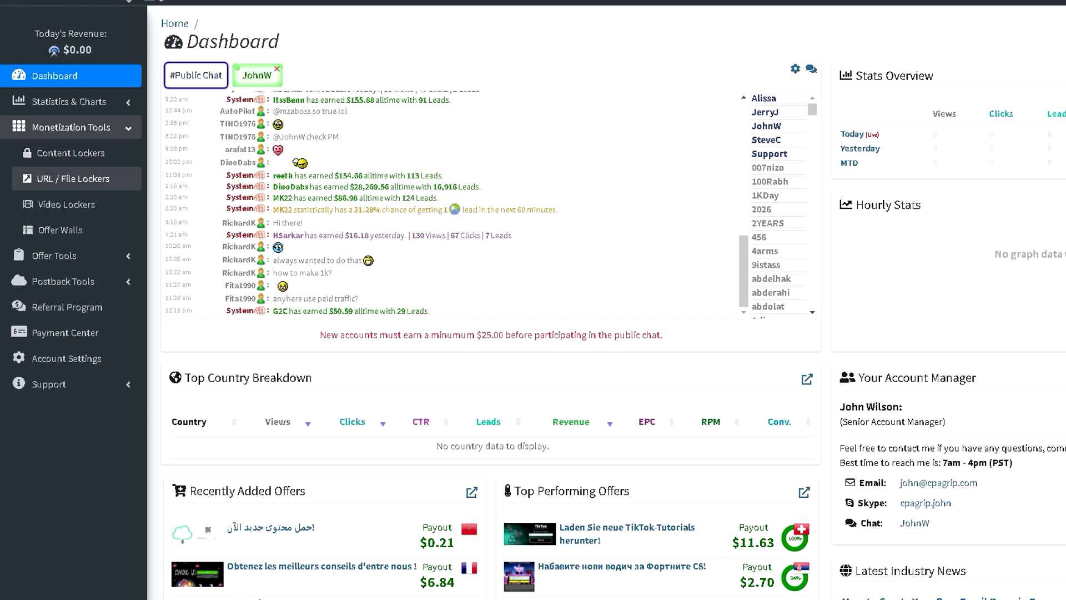
pyautogui.click(73, 179)
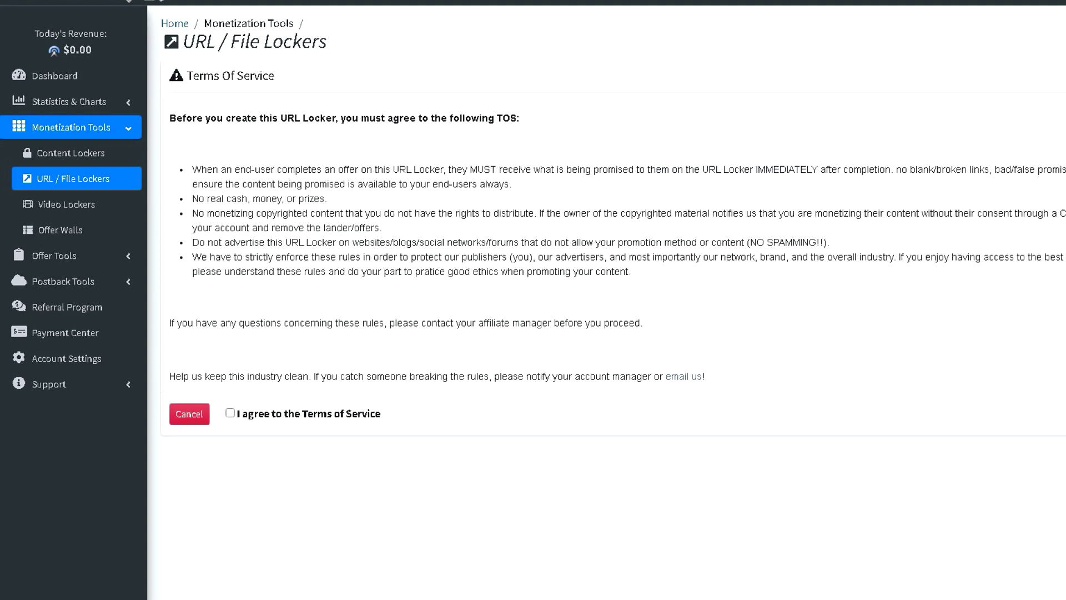
pyautogui.click(230, 412)
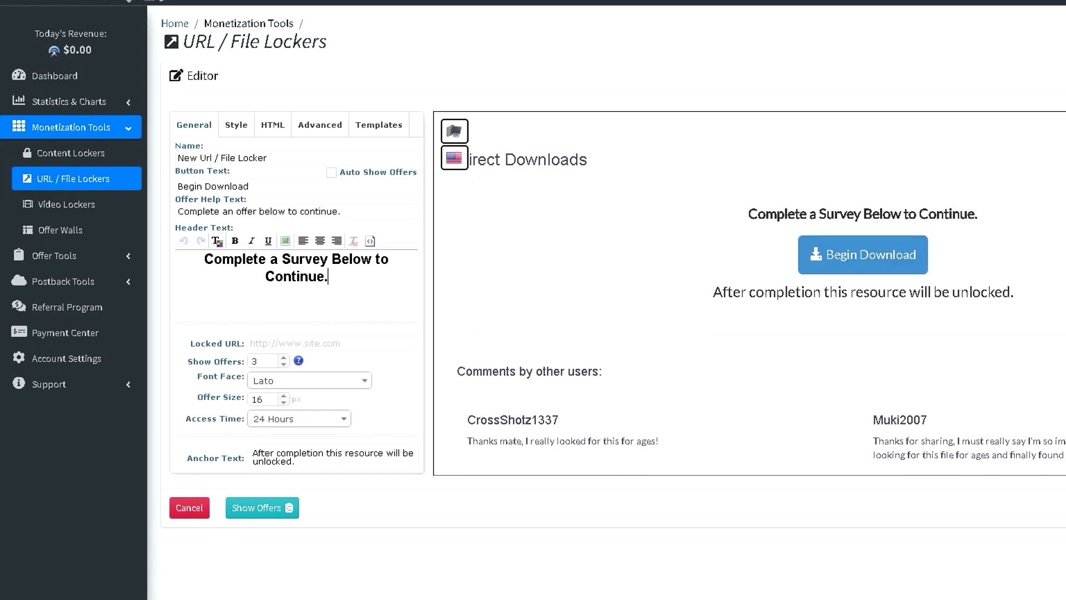
# Change the header text to "Complete a Survey BelowTo Watch Your Movie" and paste the Avengers Endgame movie page address as the locked URL.
pyautogui.hotkey('ctrl', 'shift', 'Left')
pyautogui.hotkey('ctrl', 'shift', 'Left')
pyautogui.hotkey('ctrl', 'shift', 'Left')
pyautogui.press('Right')
pyautogui.hotkey('ctrl', 'shift', 'Left')
pyautogui.hotkey('ctrl', 'shift', 'Left')
pyautogui.write('To Watch Your Mo')
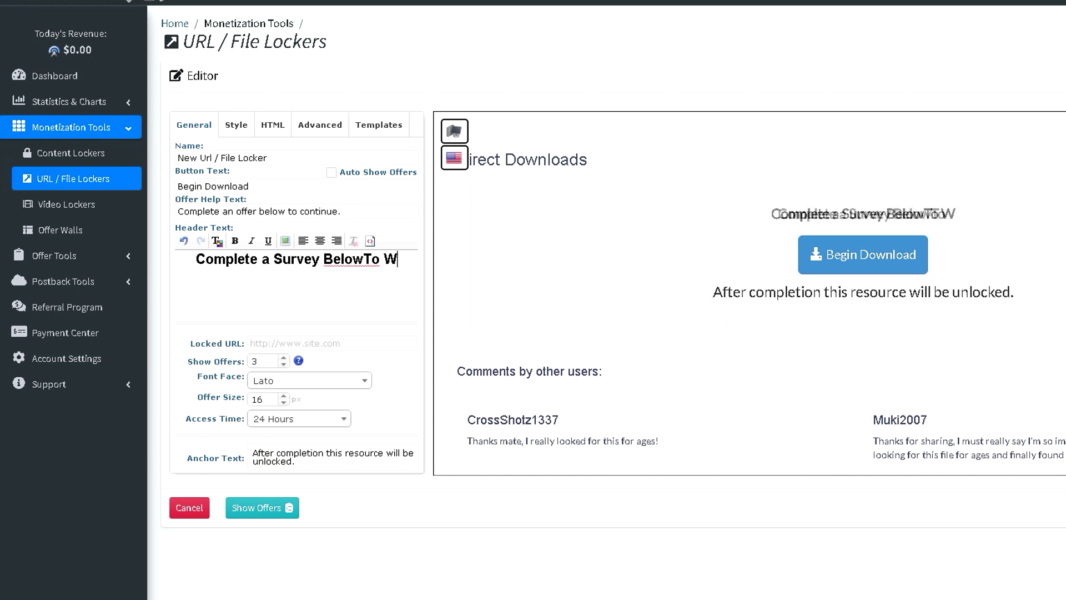
pyautogui.write('vie')
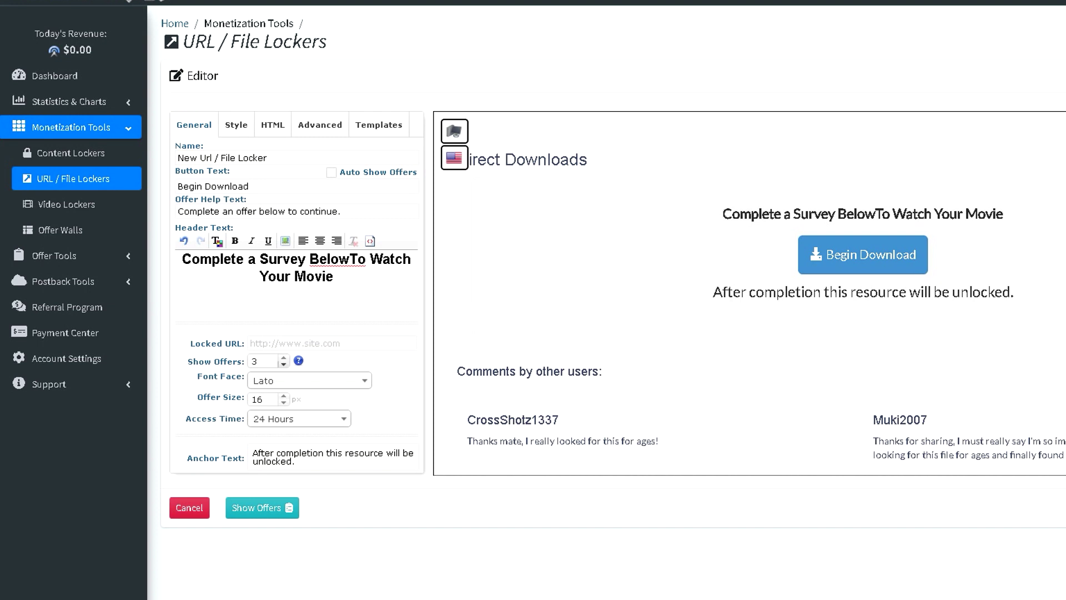
pyautogui.click(332, 343)
pyautogui.hotkey('ctrl', 'v')
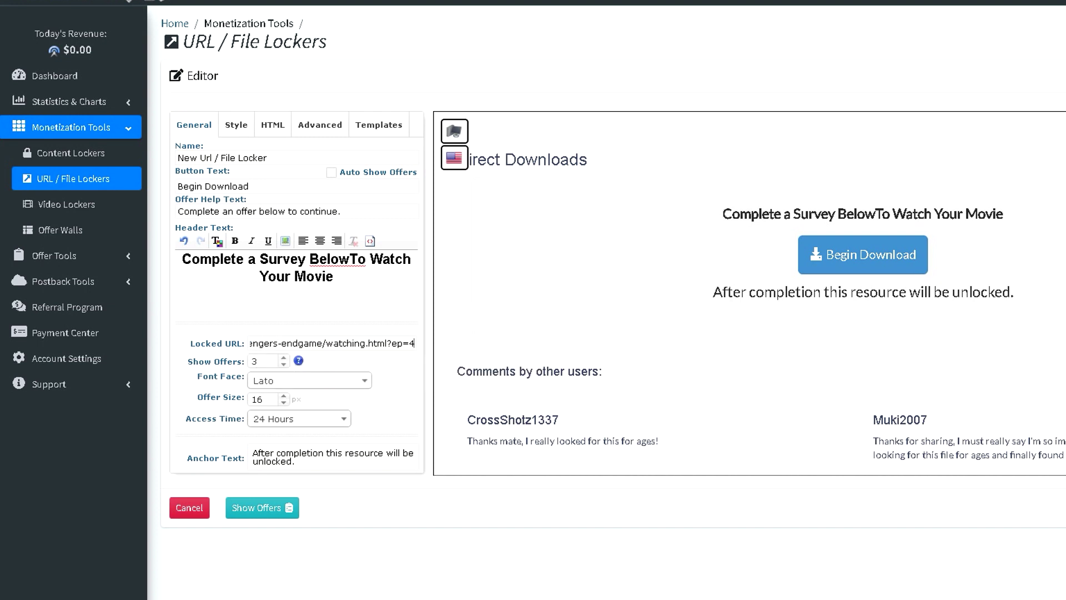
# List the locker's offers for the United States and mark "Get $1000 Sent to Your Cash App!" as a favorite.
pyautogui.click(262, 507)
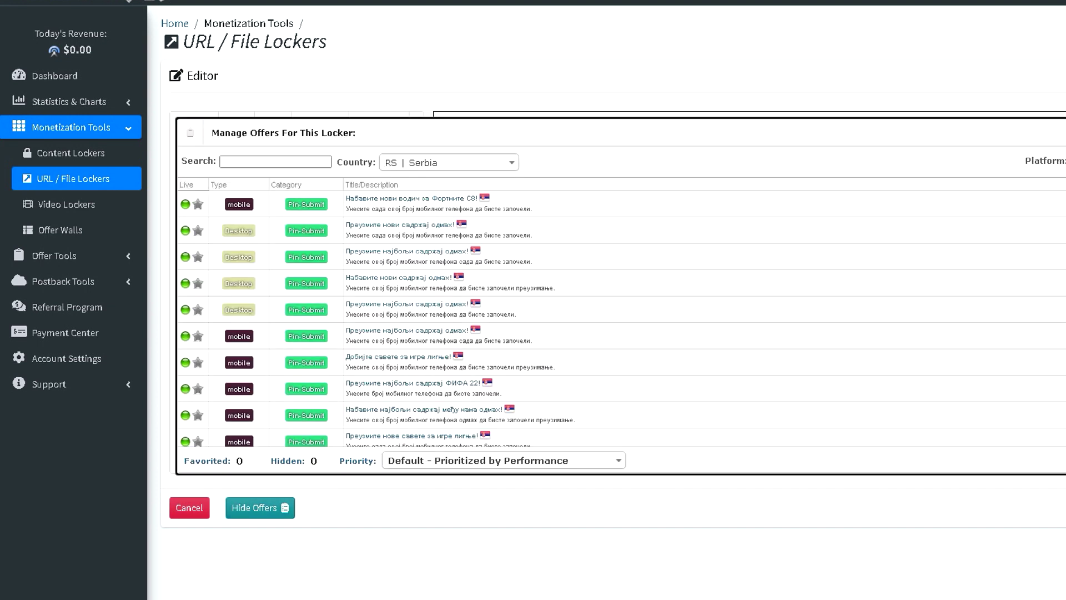
pyautogui.click(448, 162)
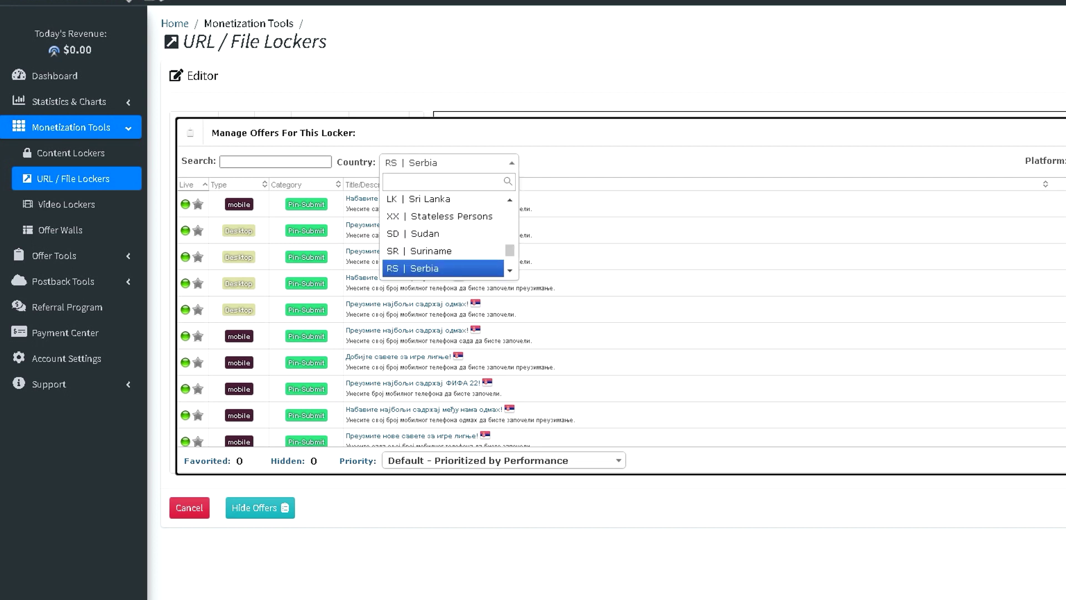
pyautogui.write('united')
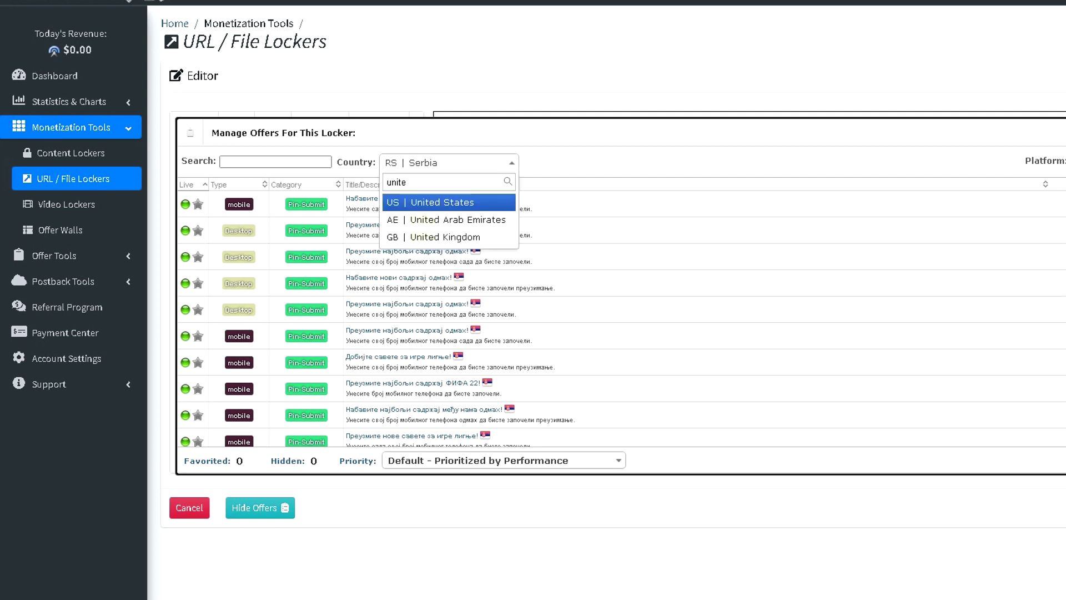
pyautogui.press('Return')
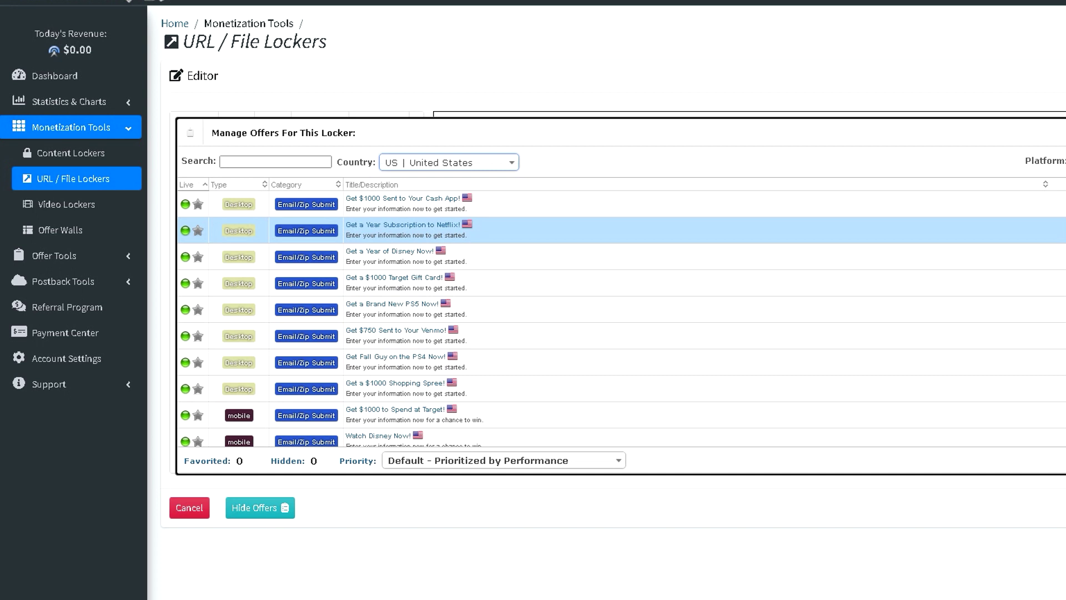
pyautogui.click(197, 204)
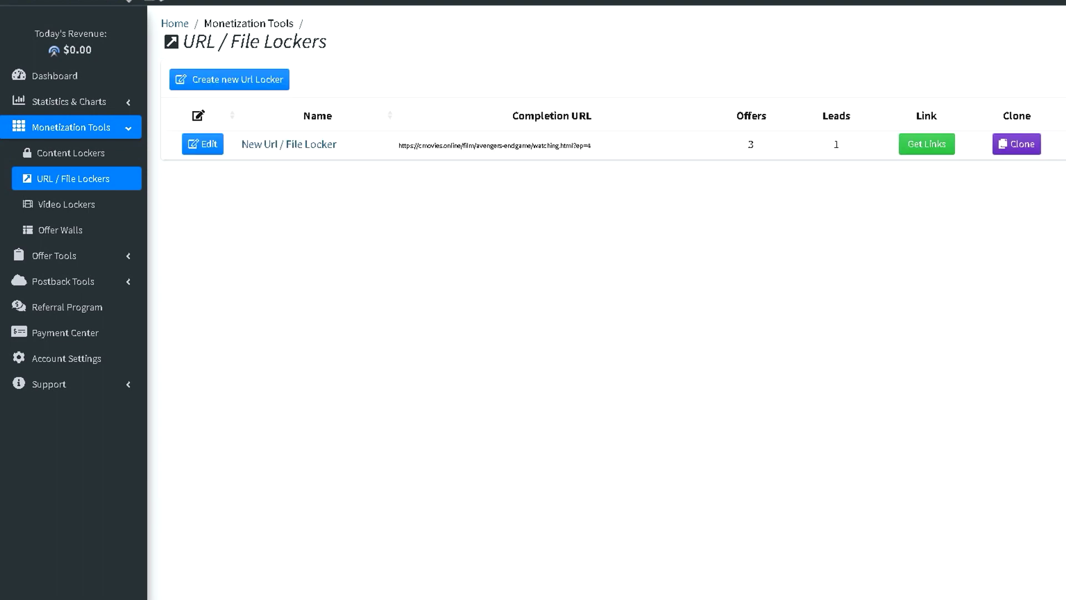
# Open the link generator for the New Url / File Locker and select its generated link.
pyautogui.click(927, 144)
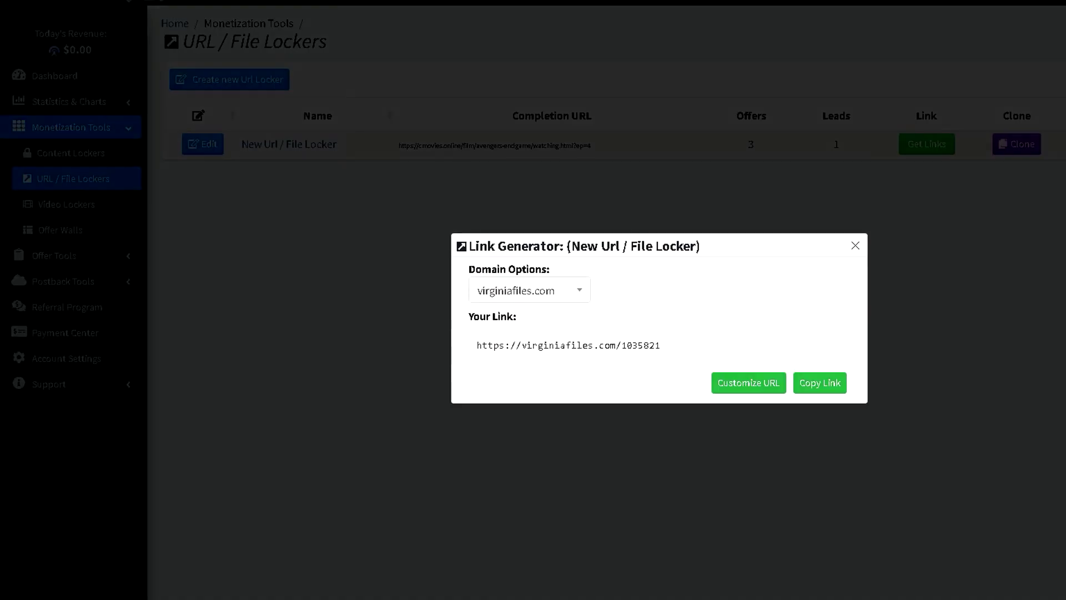
pyautogui.moveTo(476, 345); pyautogui.dragTo(660, 345)
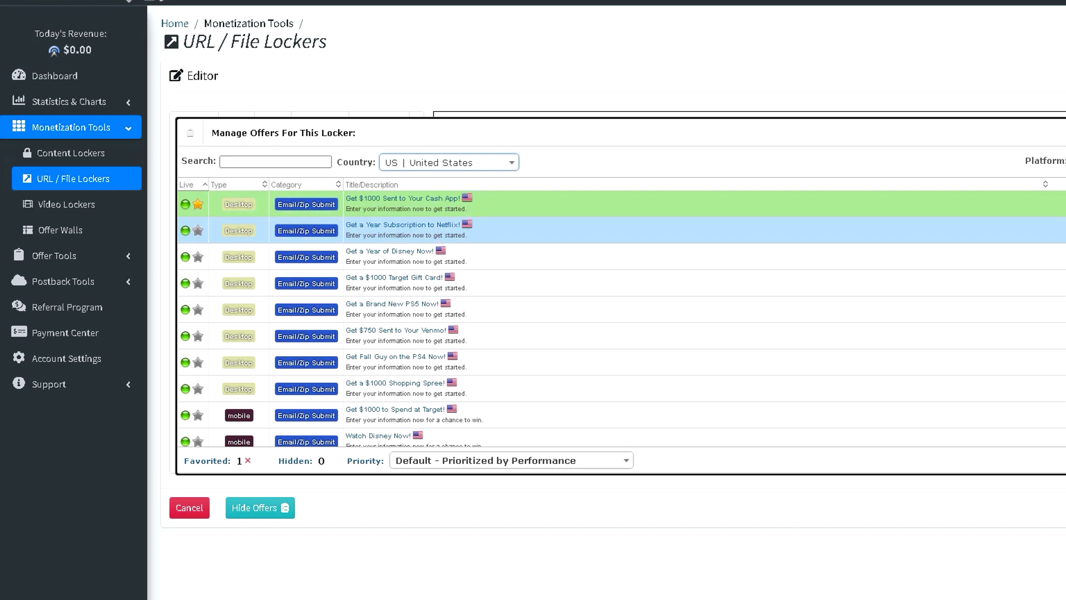
# Look through the United States offers for the locker and examine the header text on its live page.
pyautogui.scroll(-1, 622, 312)
pyautogui.scroll(-2, 622, 312)
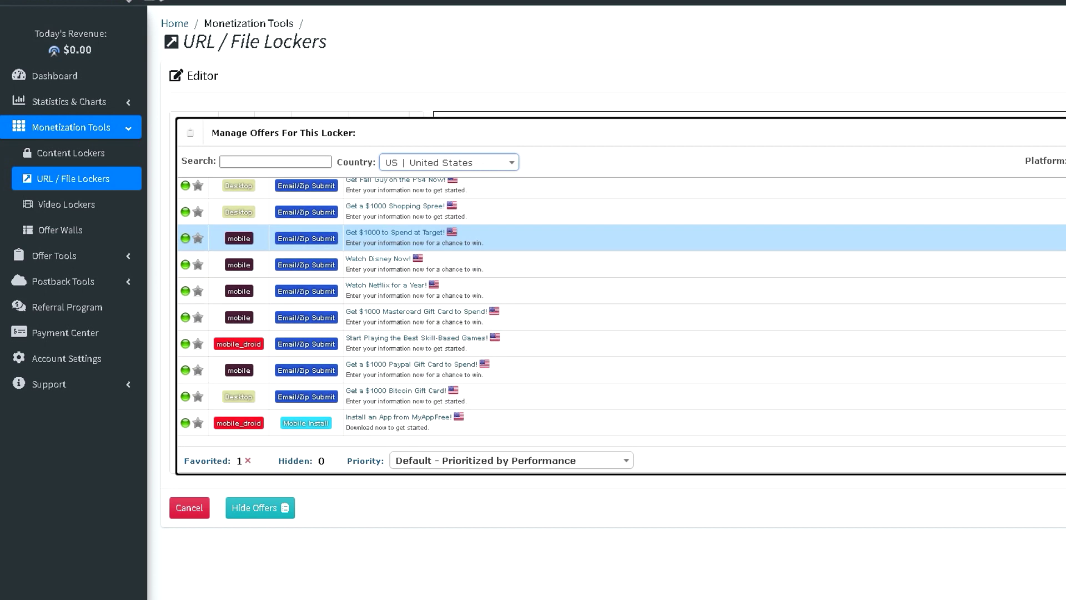
pyautogui.scroll(2, 621, 383)
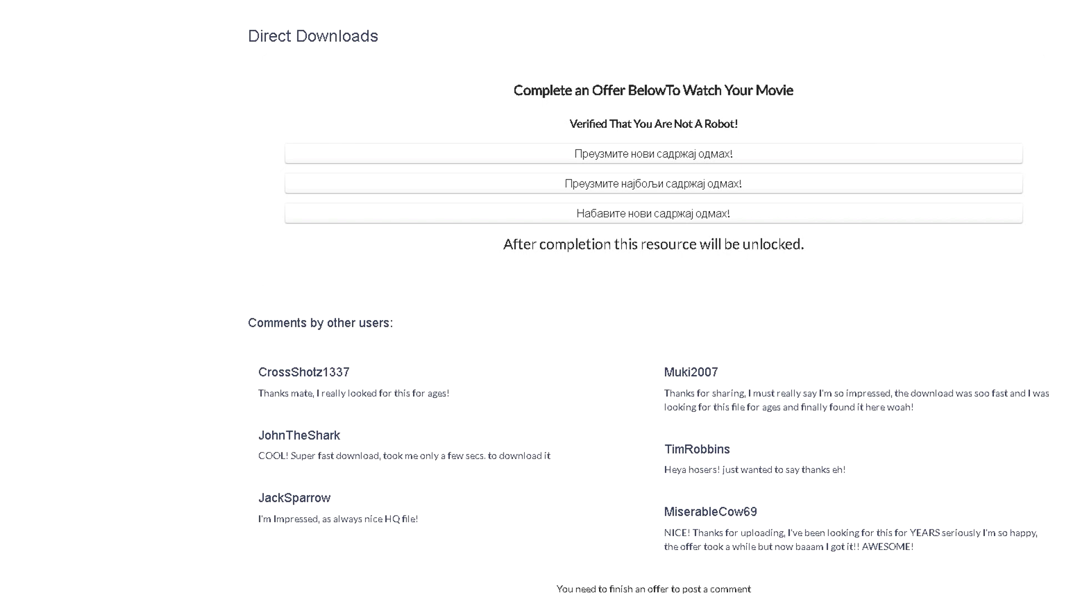
pyautogui.moveTo(531, 90); pyautogui.dragTo(783, 90)
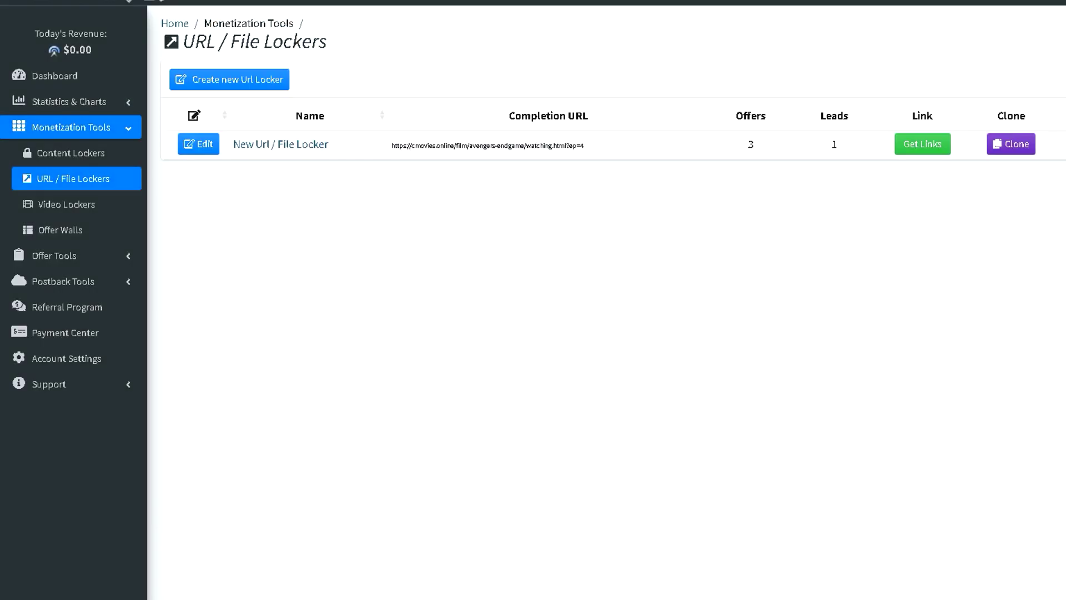
# Generate the New Url / File Locker's link with the bulktrkr.com domain and copy it.
pyautogui.click(923, 144)
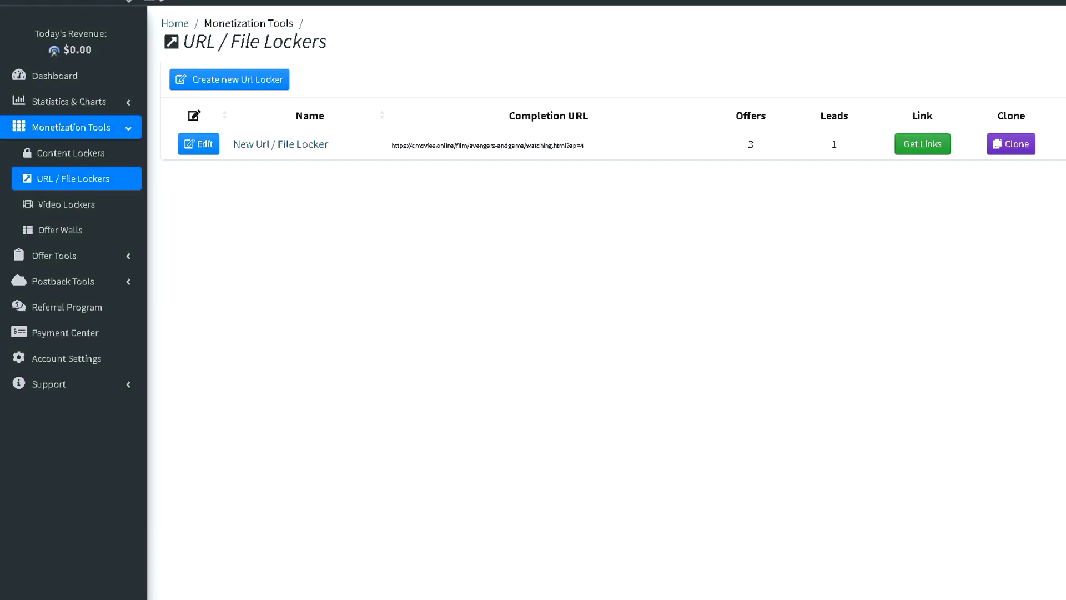
pyautogui.click(527, 291)
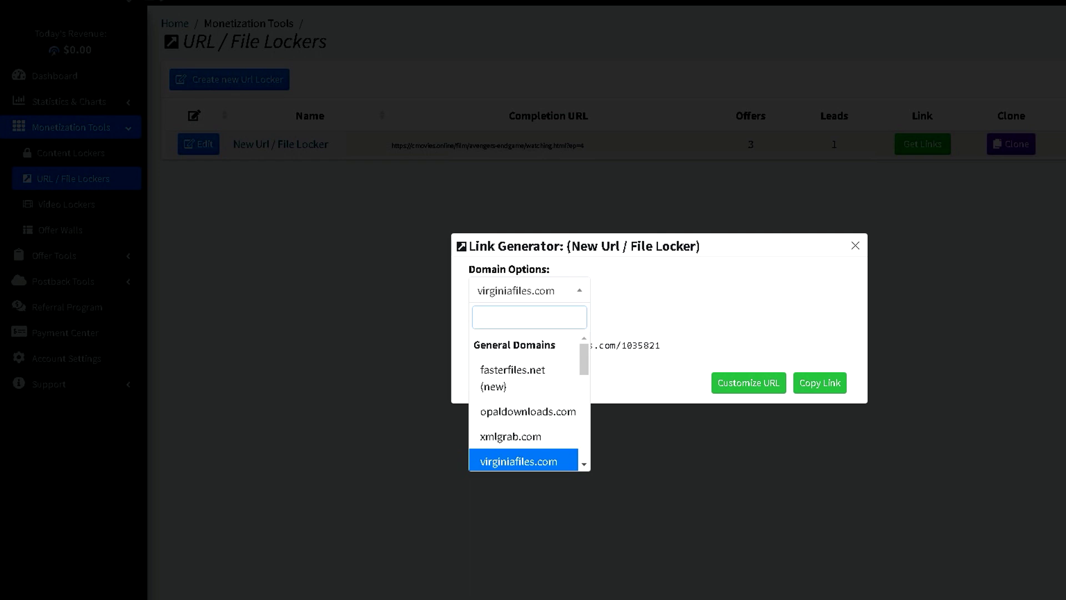
pyautogui.scroll(-2, 528, 400)
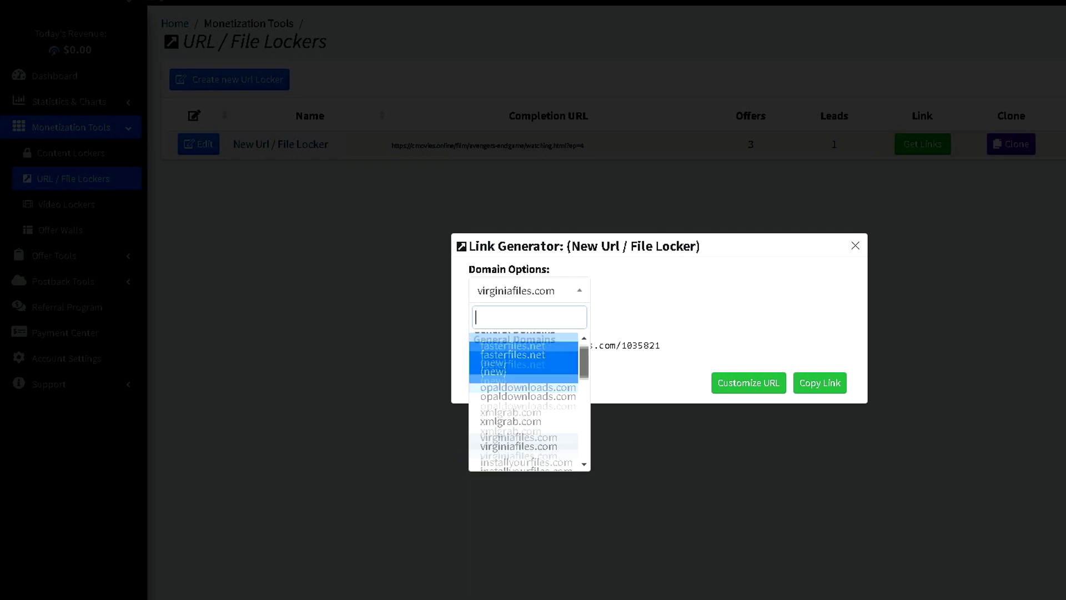
pyautogui.scroll(-3, 527, 400)
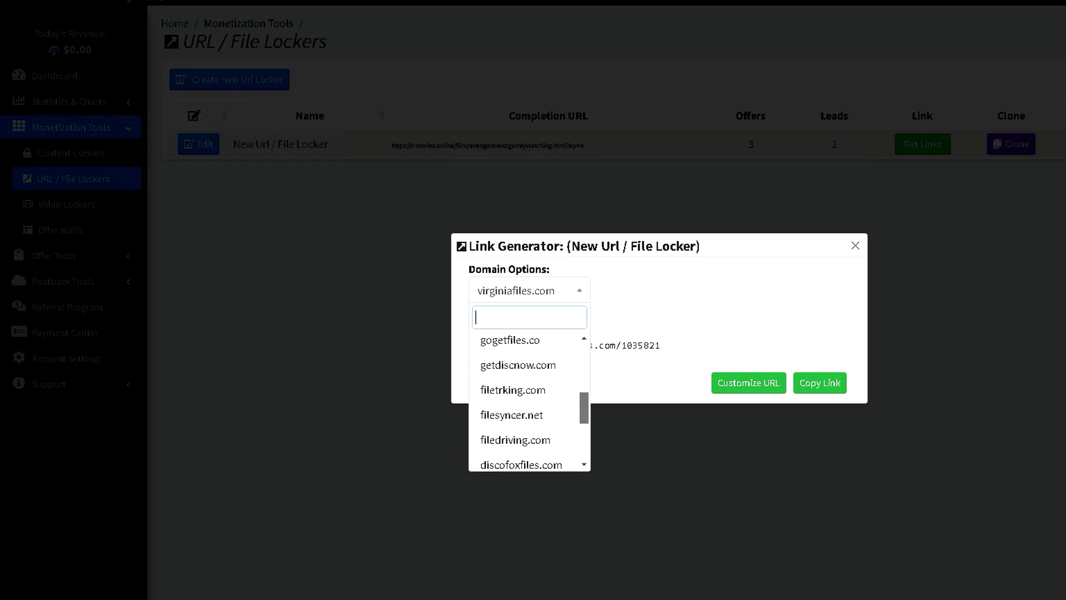
pyautogui.scroll(-1, 527, 400)
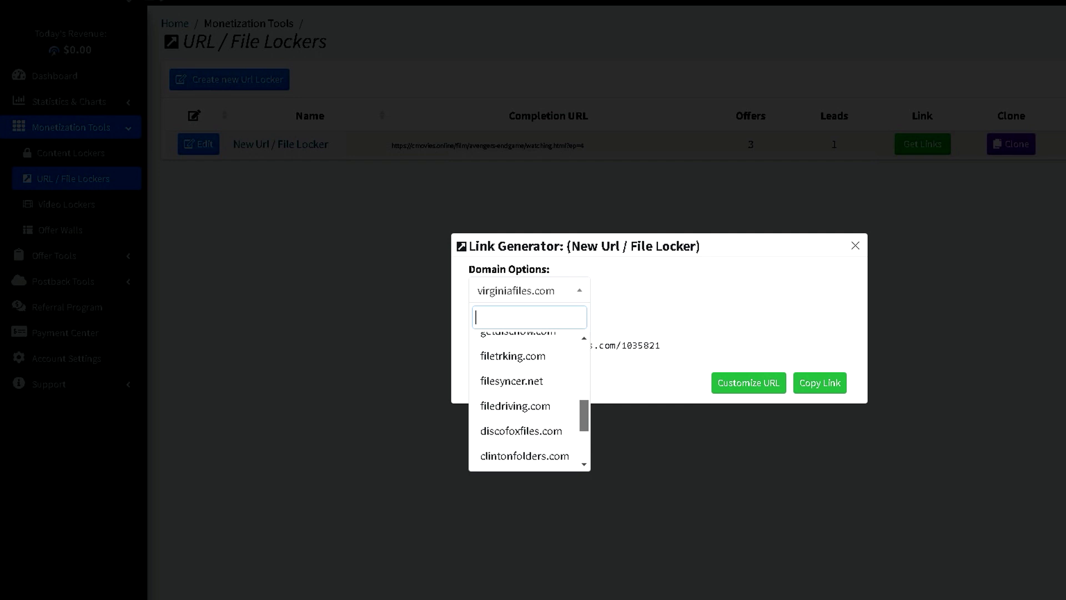
pyautogui.scroll(-3, 527, 400)
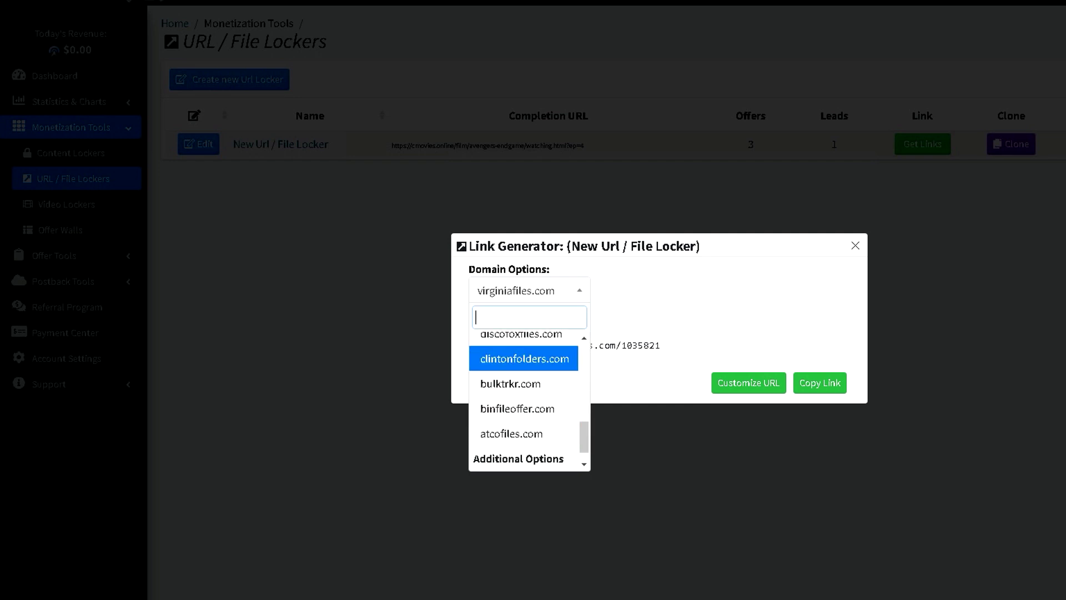
pyautogui.scroll(-1, 528, 400)
pyautogui.scroll(2, 527, 414)
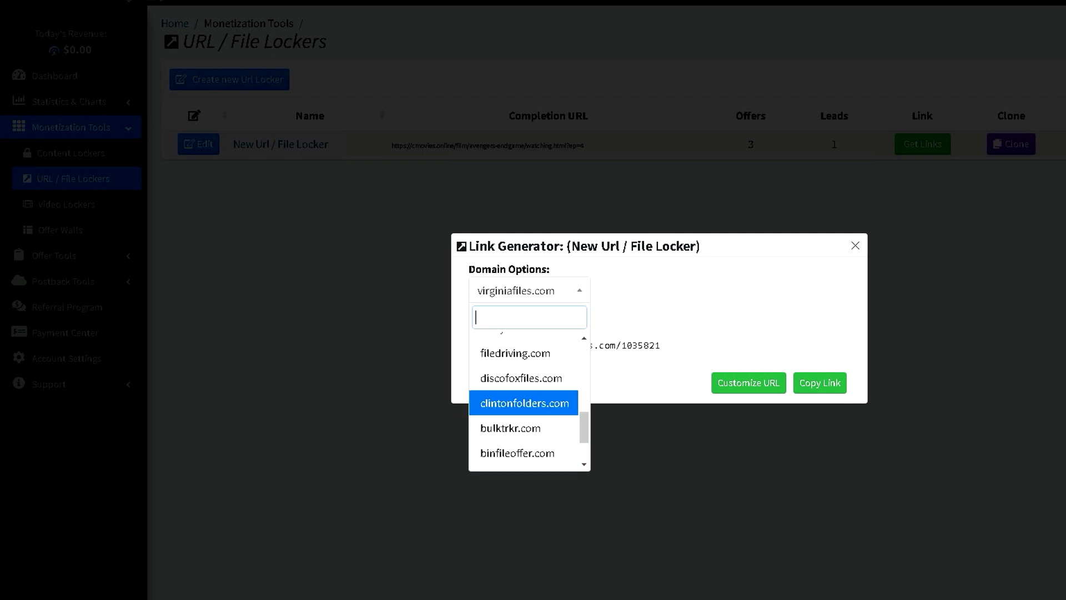
pyautogui.click(522, 446)
pyautogui.click(819, 382)
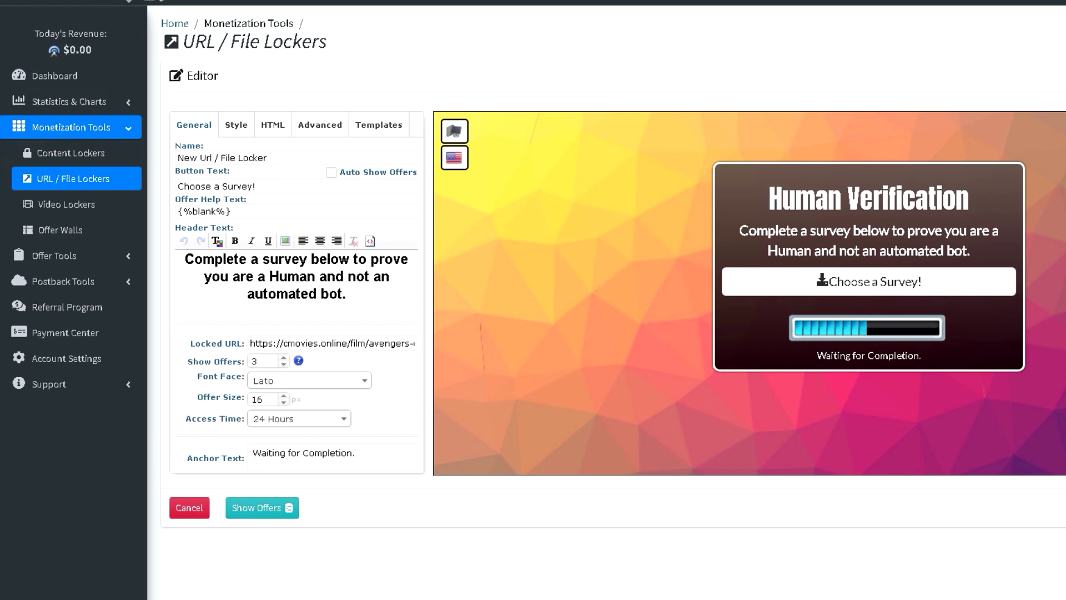
# Preview the Default Presentation template, and apply the Human Verification template to the locker.
pyautogui.click(379, 125)
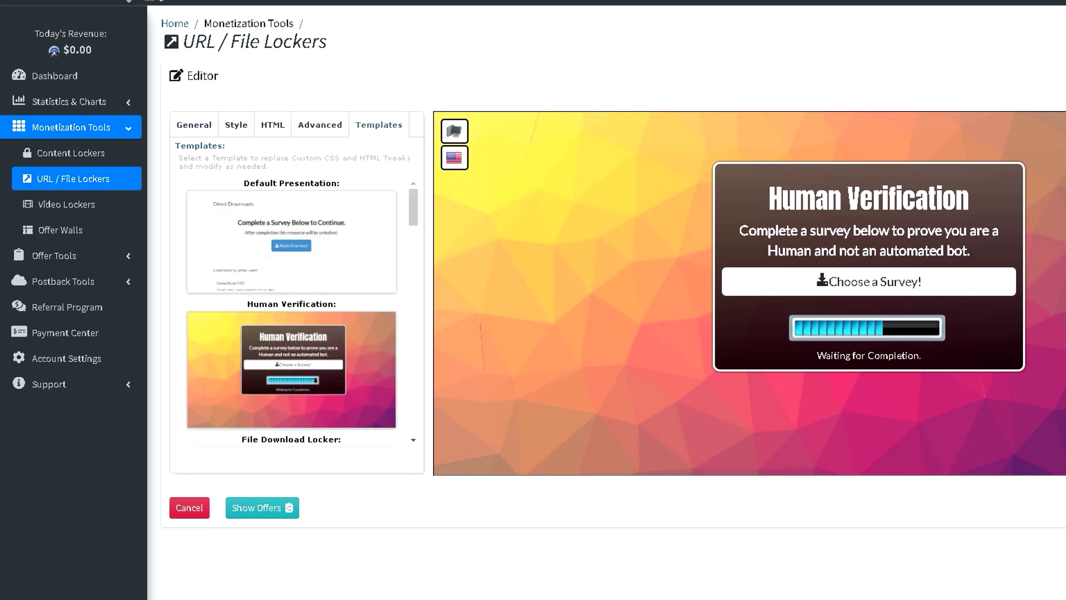
pyautogui.click(292, 242)
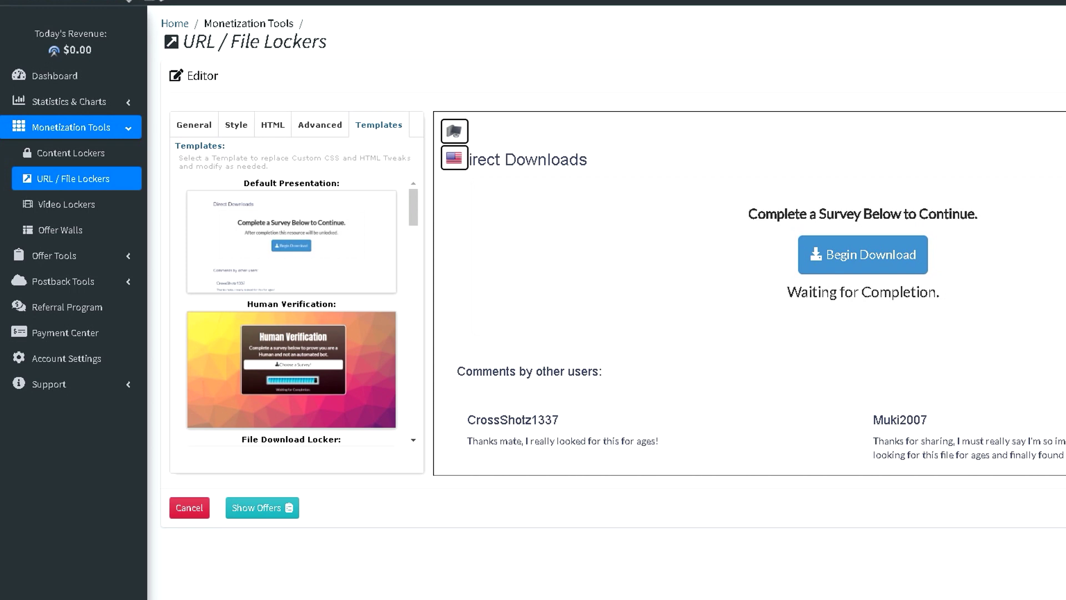
pyautogui.scroll(-1, 292, 305)
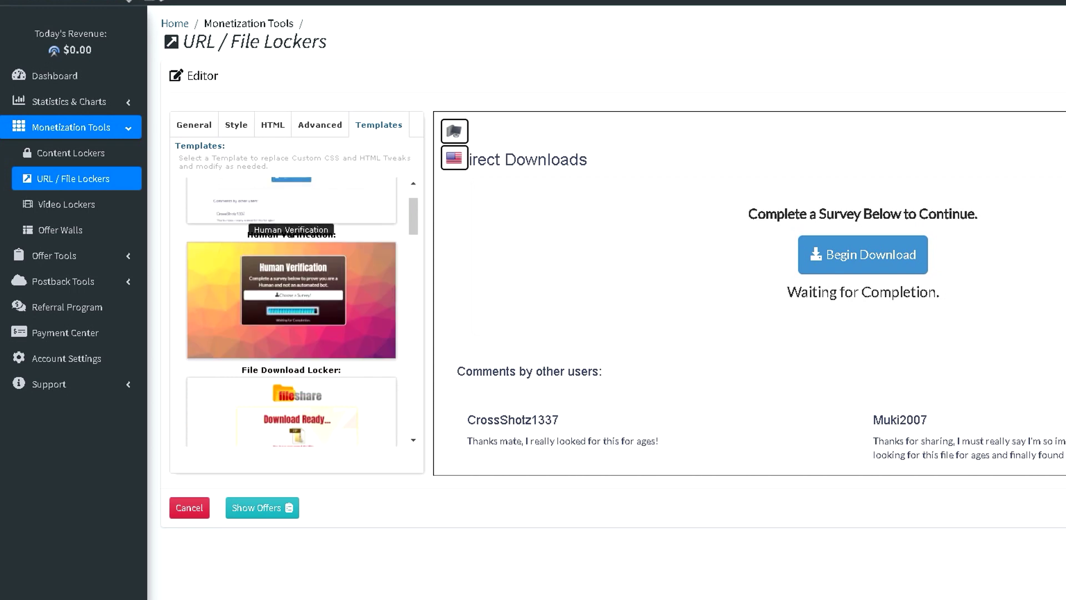
pyautogui.click(291, 300)
# Look through the remaining locker templates, from File Download Locker to Brushed Metal.
pyautogui.scroll(-3, 292, 306)
pyautogui.scroll(-5, 292, 305)
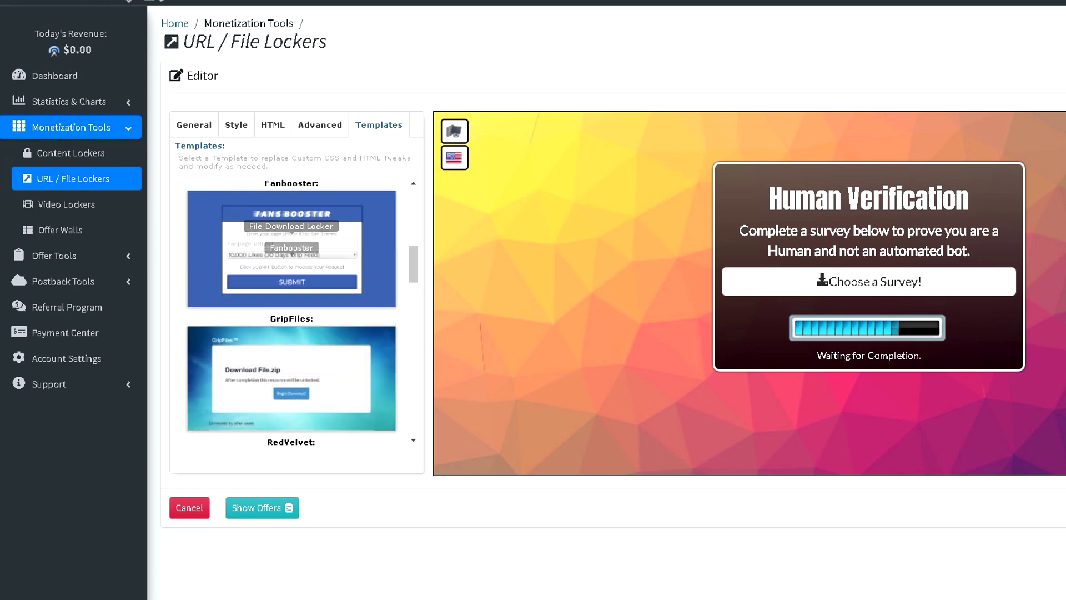
pyautogui.scroll(-4, 292, 306)
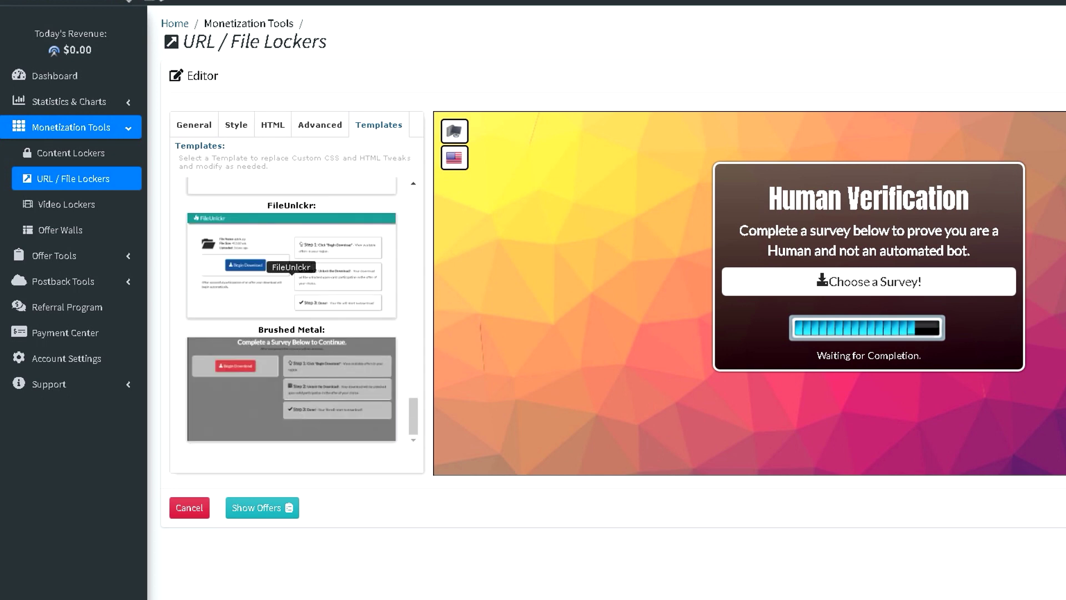
pyautogui.scroll(4, 291, 306)
pyautogui.scroll(9, 292, 305)
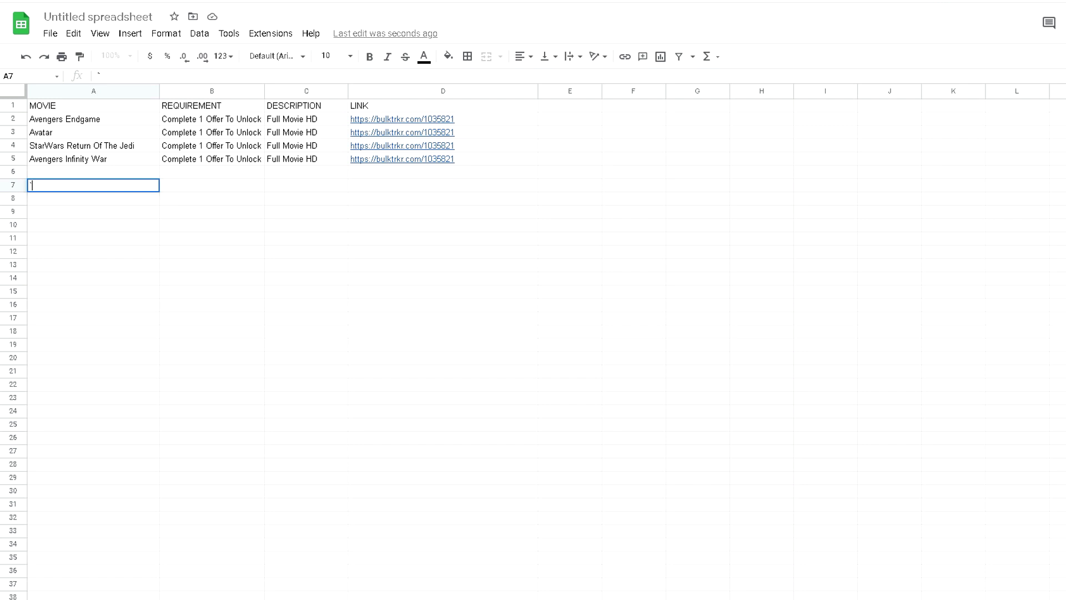
# In the Google Sheets spreadsheet, discard the entry in A7 and examine the row 1 headers and the Avengers Endgame title and link.
pyautogui.press('Escape')
pyautogui.click(93, 106)
pyautogui.click(212, 105)
pyautogui.click(306, 106)
pyautogui.click(443, 105)
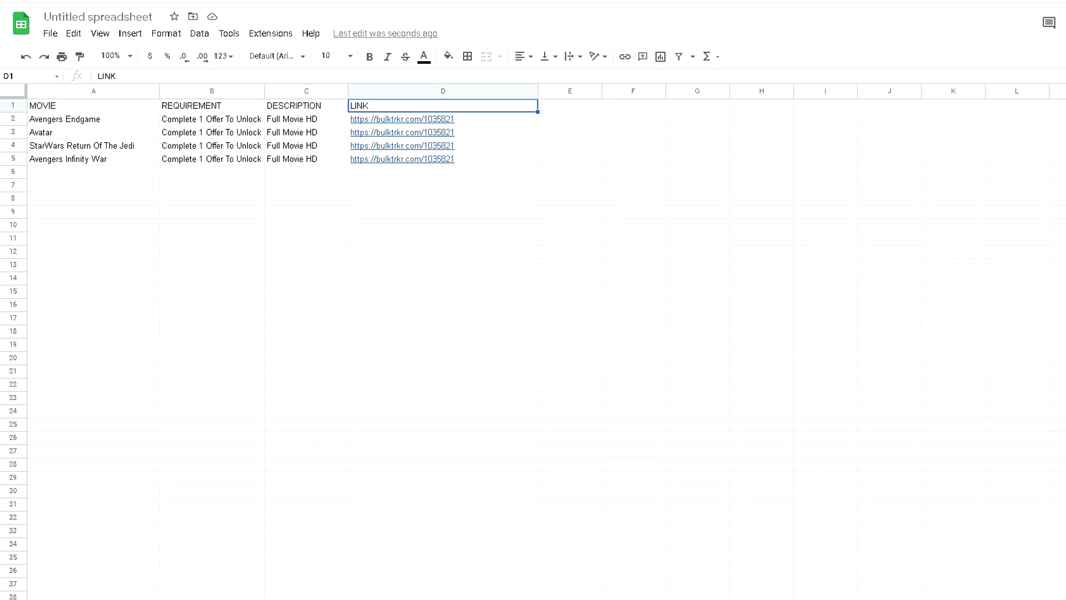
pyautogui.click(93, 105)
pyautogui.click(211, 105)
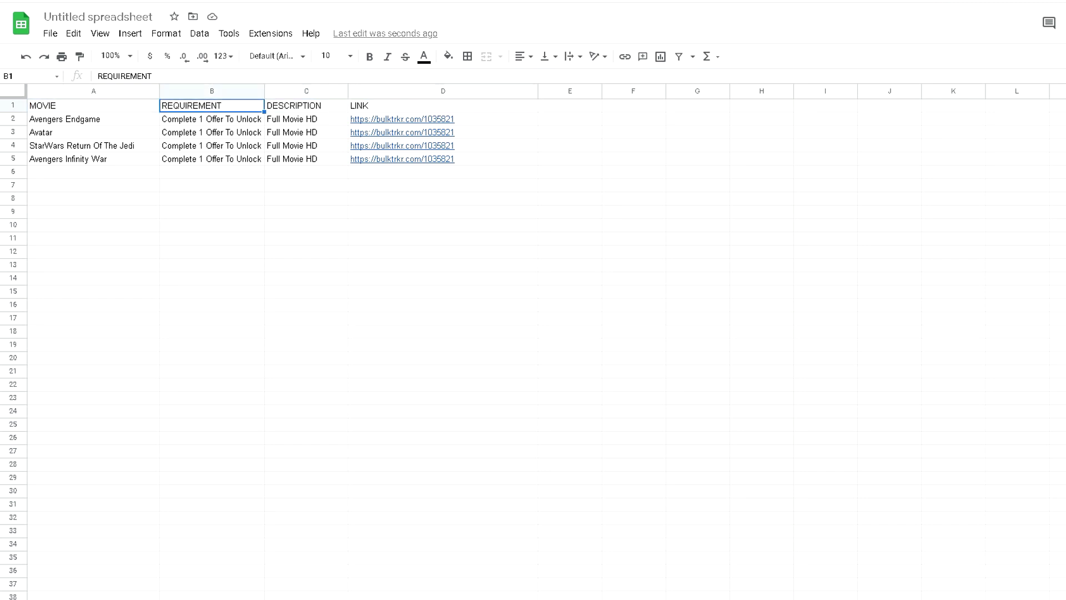
pyautogui.click(306, 106)
pyautogui.click(443, 106)
pyautogui.click(93, 119)
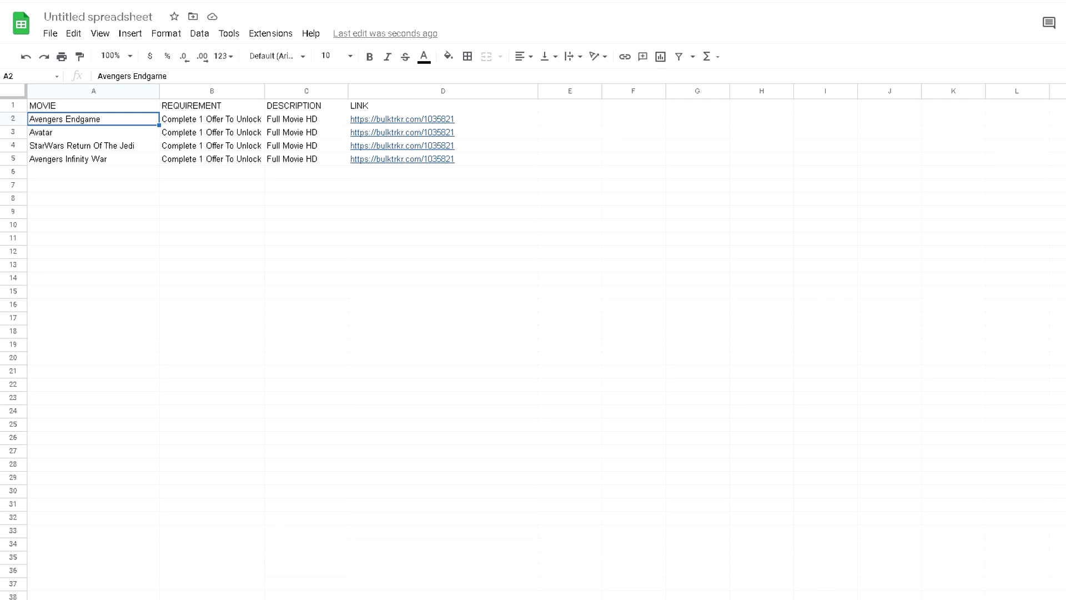
pyautogui.click(402, 119)
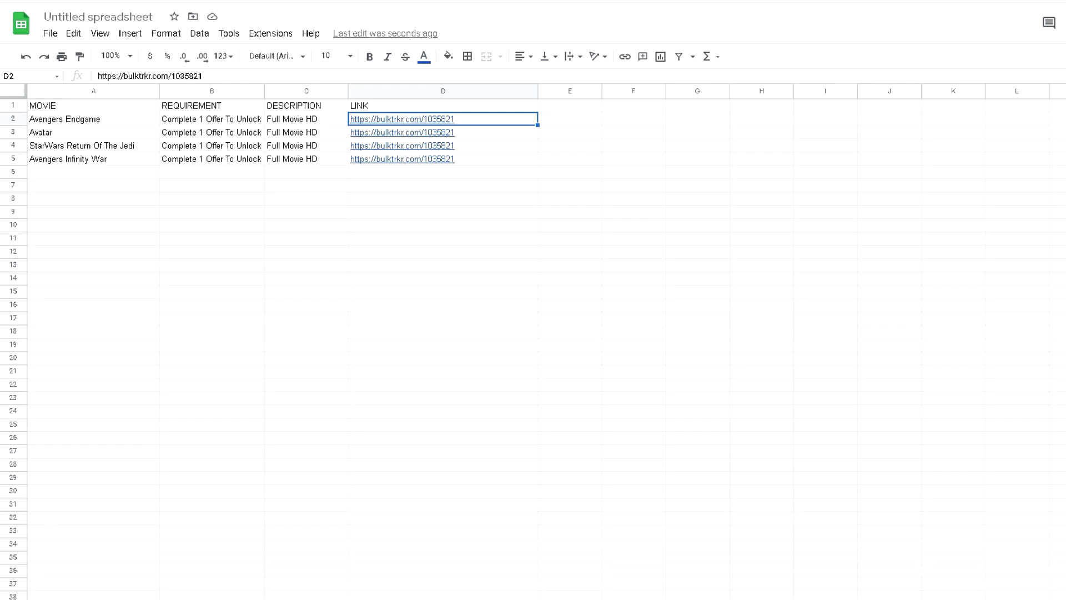
# Examine the movie titles in column A and the Avengers Endgame link in D2.
pyautogui.click(93, 159)
pyautogui.press('Up')
pyautogui.press('Up')
pyautogui.press('Up')
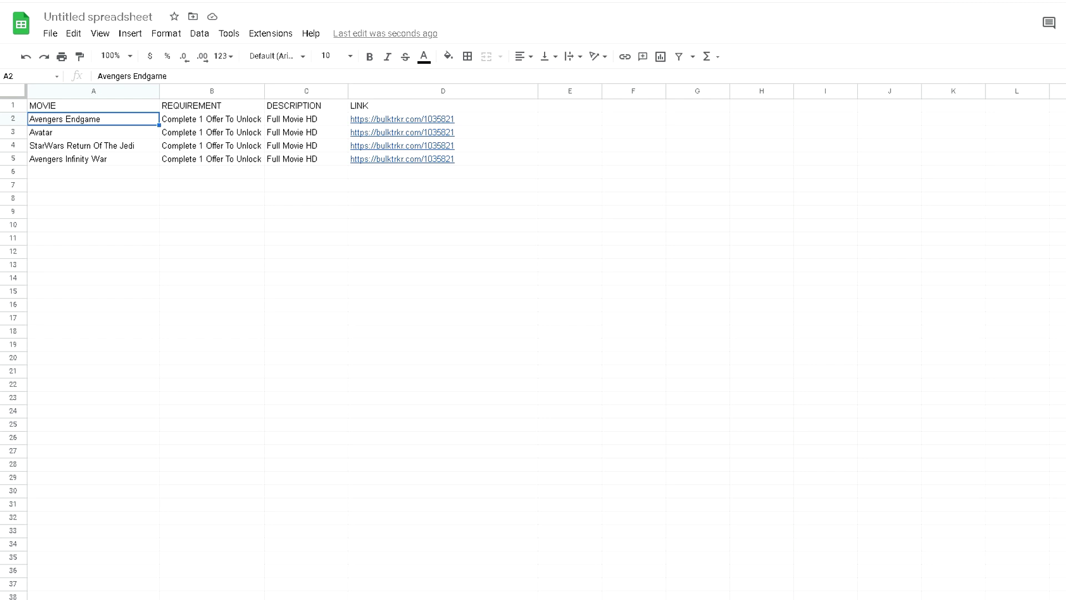
pyautogui.click(402, 132)
pyautogui.press('Up')
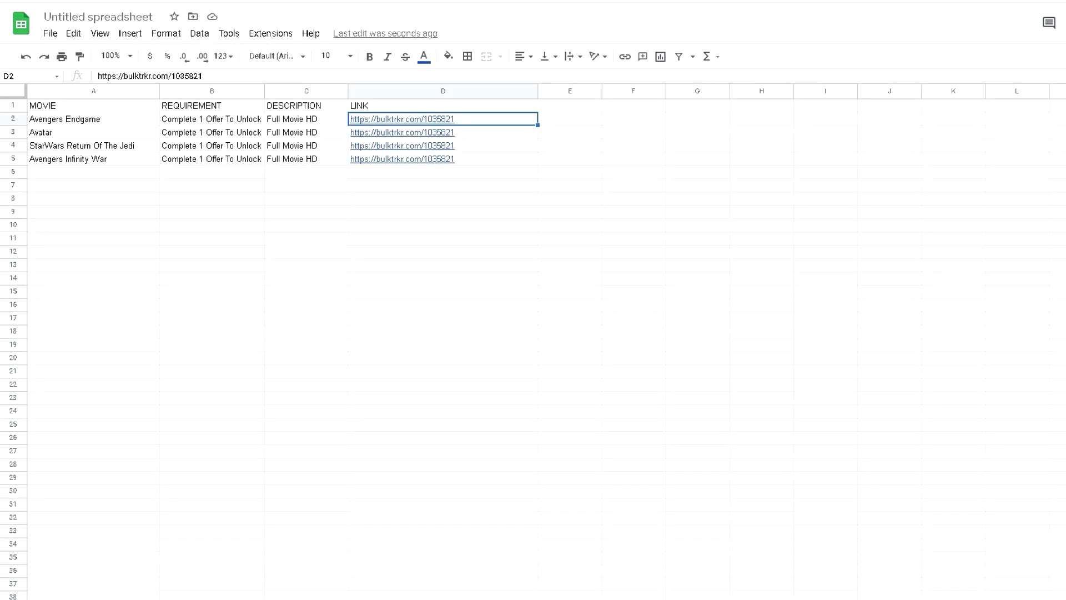
pyautogui.click(443, 184)
pyautogui.hotkey('ctrl', 'v')
pyautogui.click(442, 159)
pyautogui.click(443, 132)
pyautogui.click(306, 198)
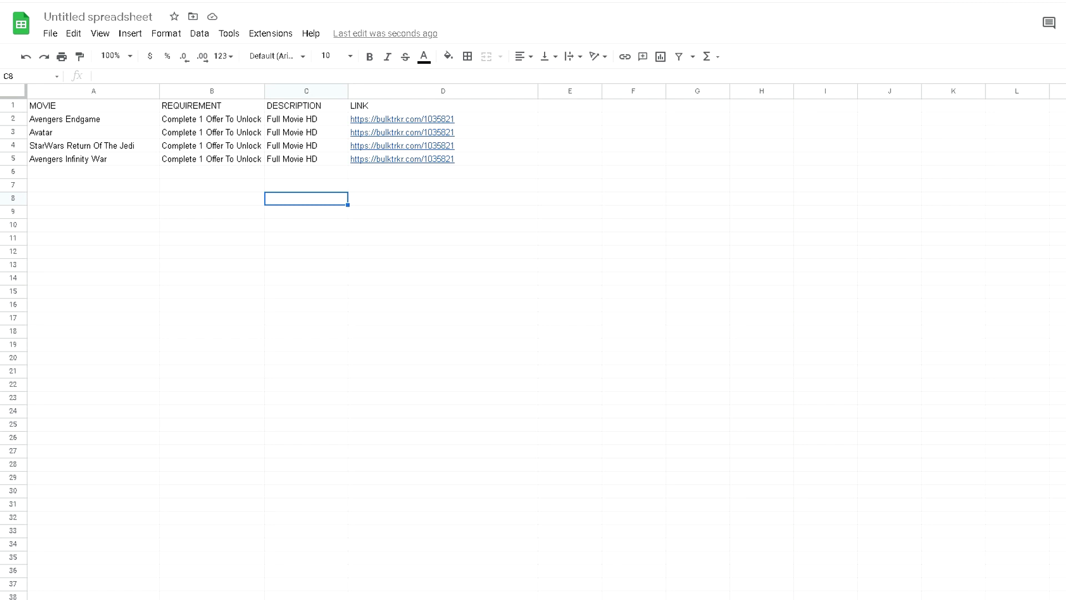
pyautogui.click(442, 185)
pyautogui.write('`')
pyautogui.press('BackSpace')
pyautogui.press('Return')
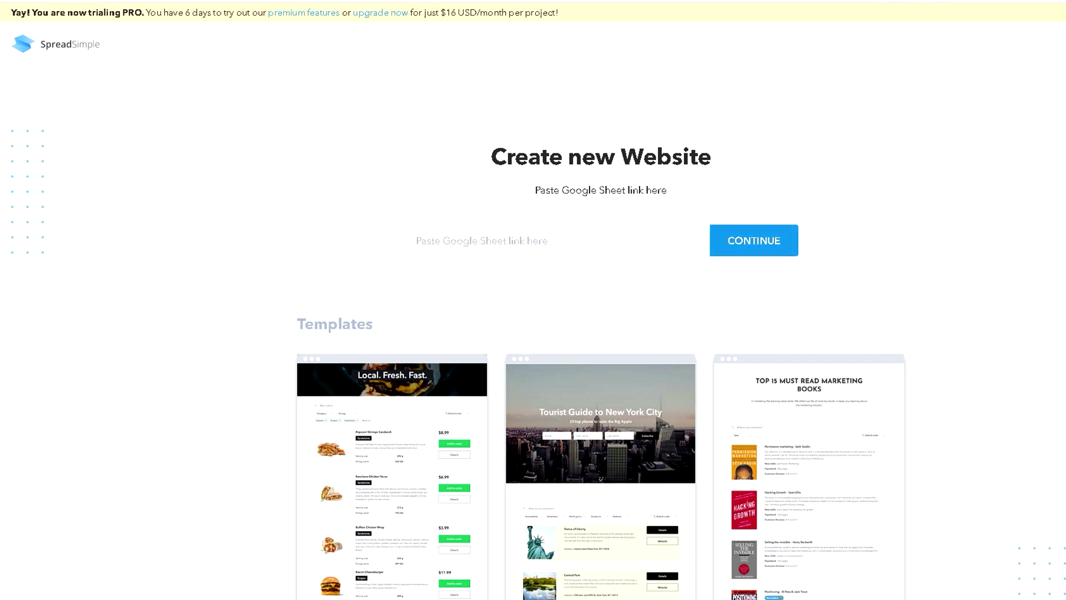
# In SpreadSimple, create a new website from the copied Google Sheet sharing link.
pyautogui.hotkey('ctrl', 'v')
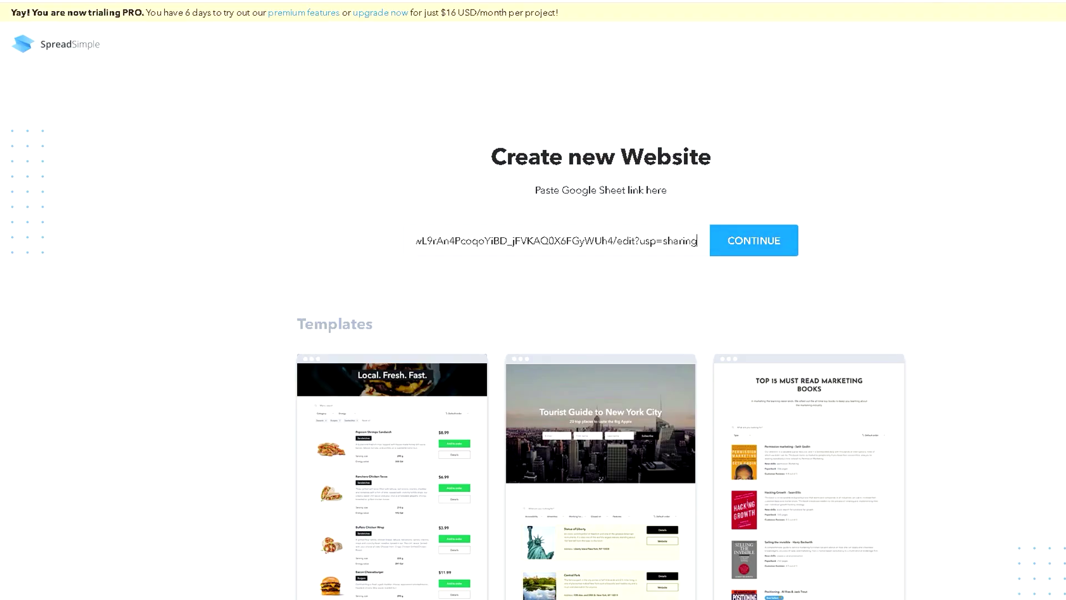
pyautogui.press('Return')
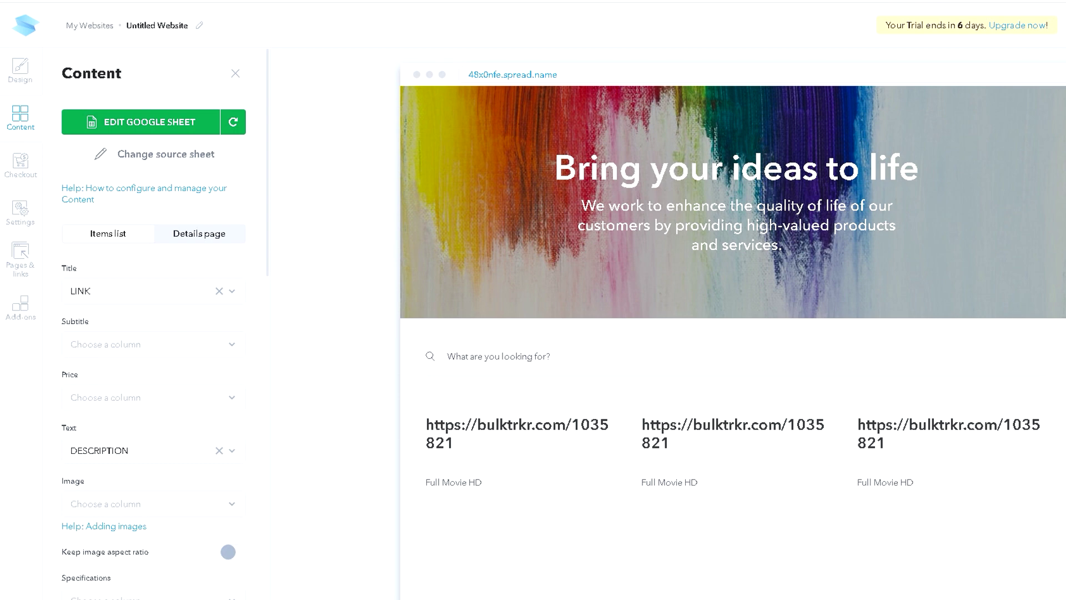
# Map the website's Title to the MOVIE column, Subtitle to DESCRIPTION and Text to LINK, and check the movie list preview.
pyautogui.click(144, 291)
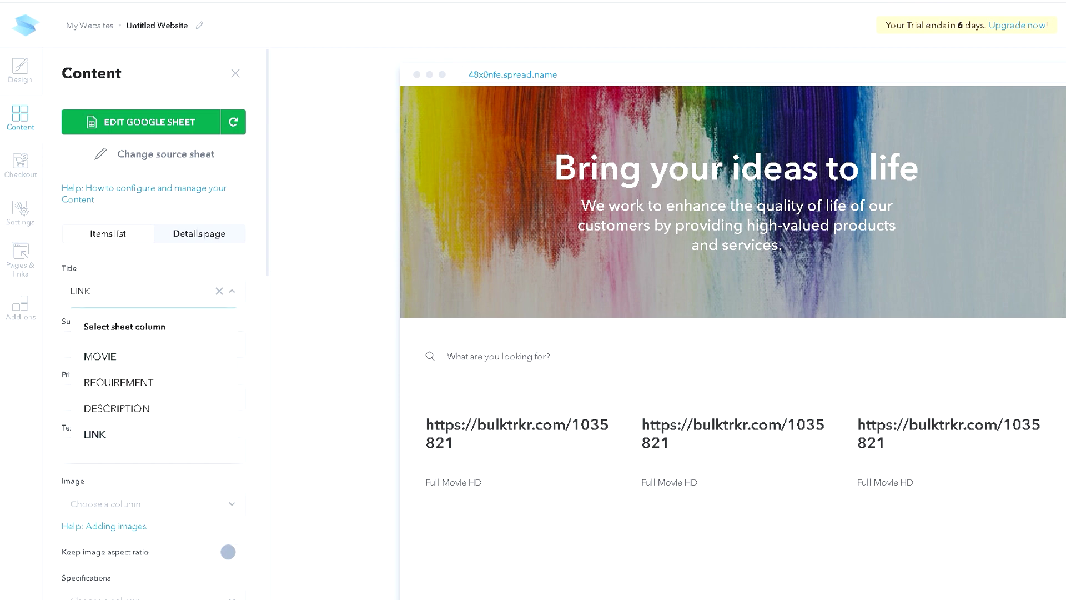
pyautogui.click(100, 356)
pyautogui.click(231, 345)
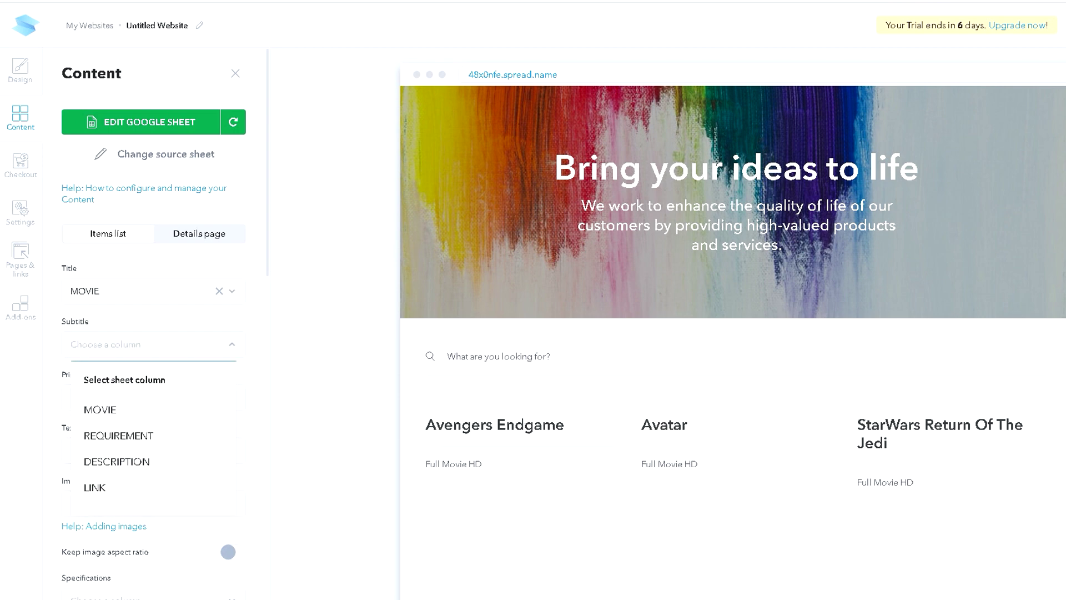
pyautogui.click(116, 461)
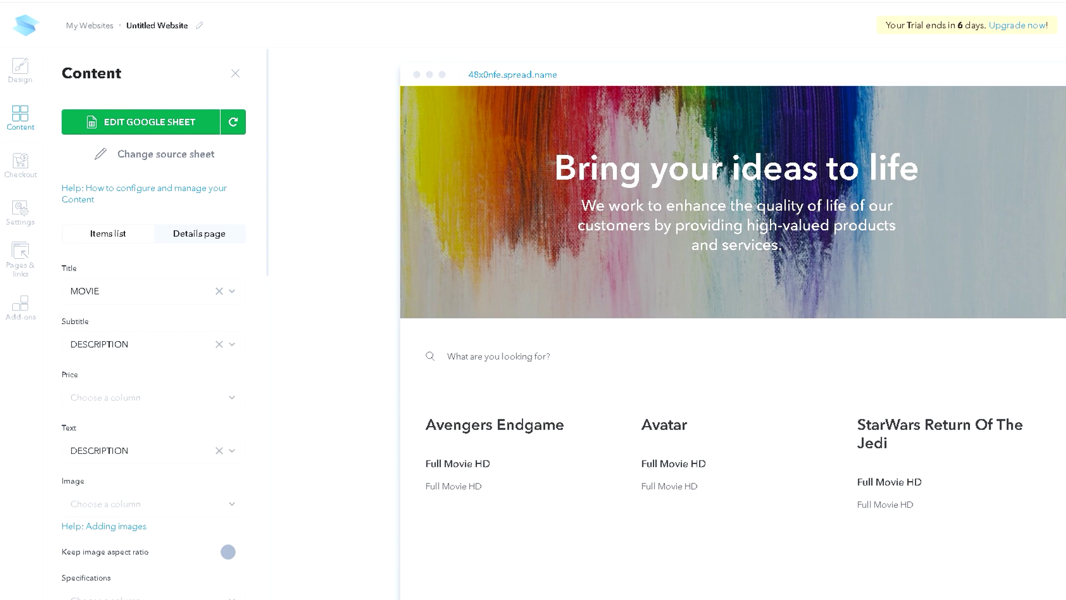
pyautogui.click(231, 397)
pyautogui.press('Escape')
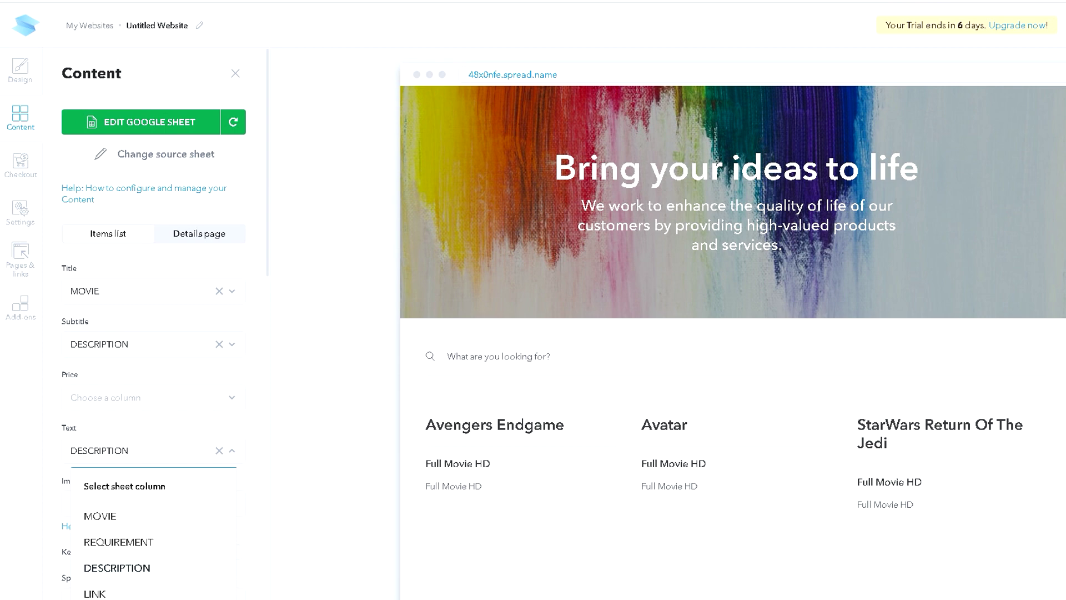
pyautogui.click(95, 593)
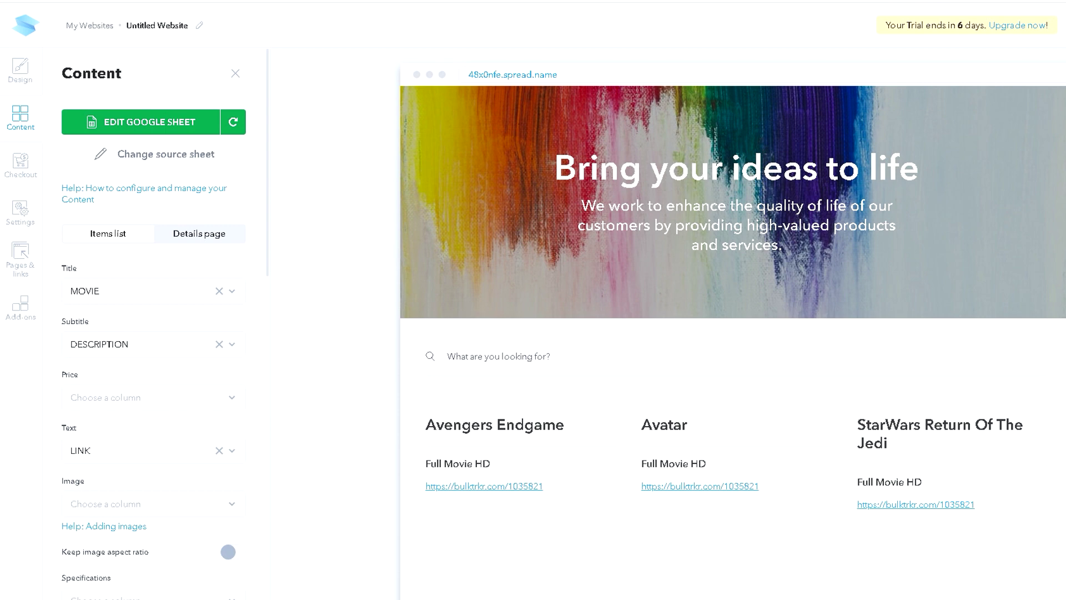
pyautogui.scroll(-2, 733, 342)
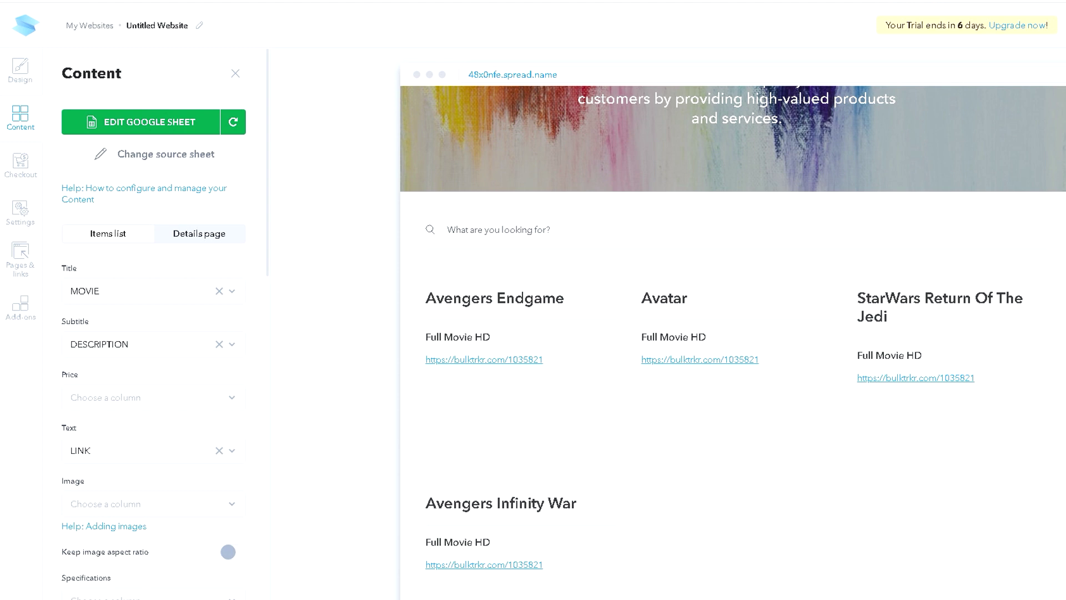
pyautogui.scroll(1, 733, 333)
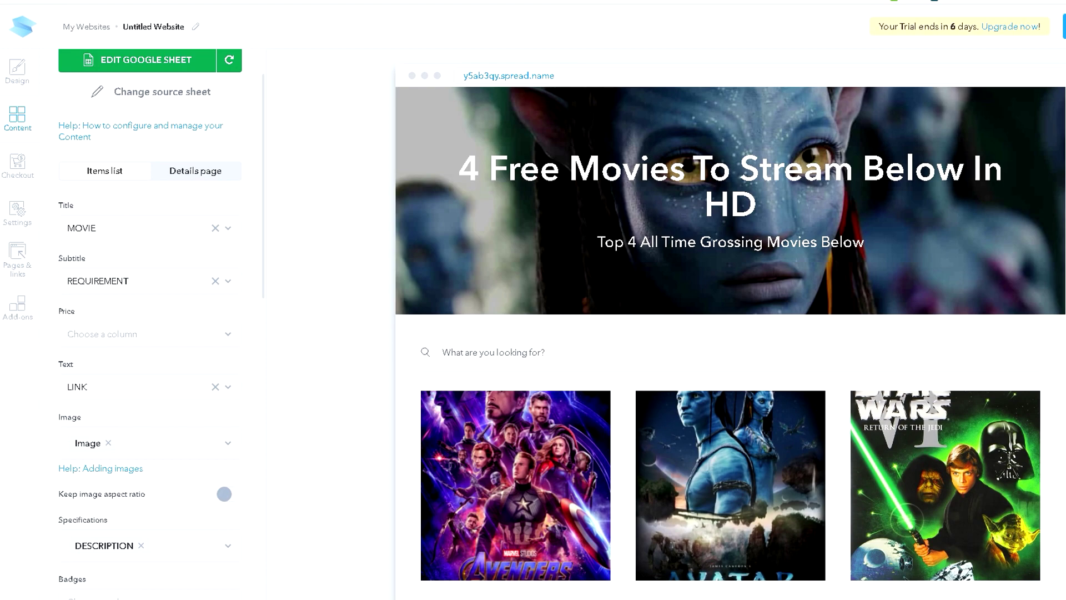
# Look through the movie page preview with its posters and the Image column URLs in the Google Sheets spreadsheet.
pyautogui.scroll(-10, 730, 334)
pyautogui.scroll(5, 731, 333)
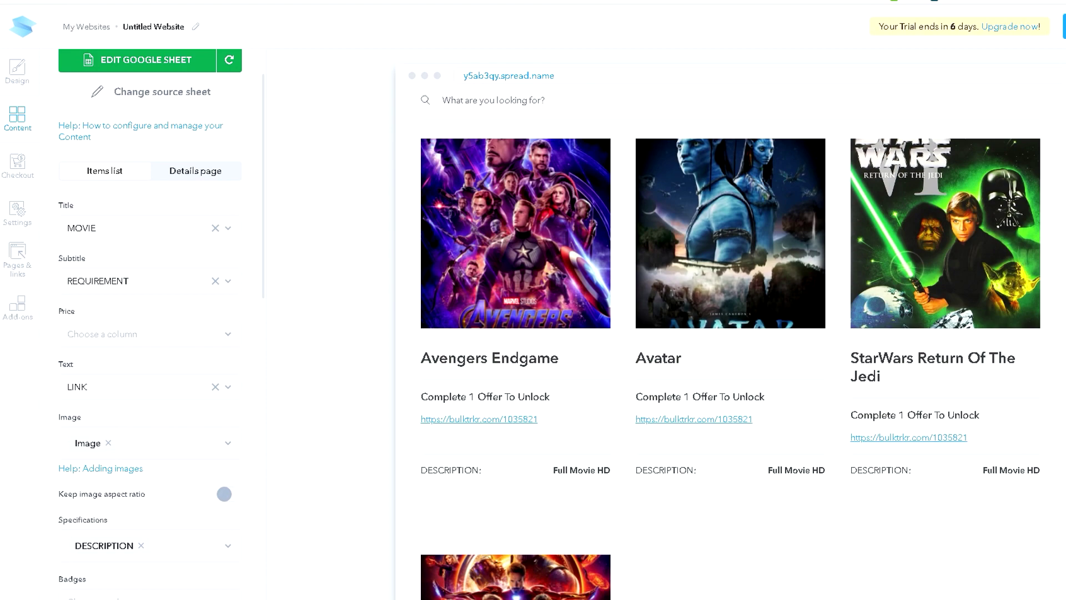
pyautogui.scroll(5, 730, 334)
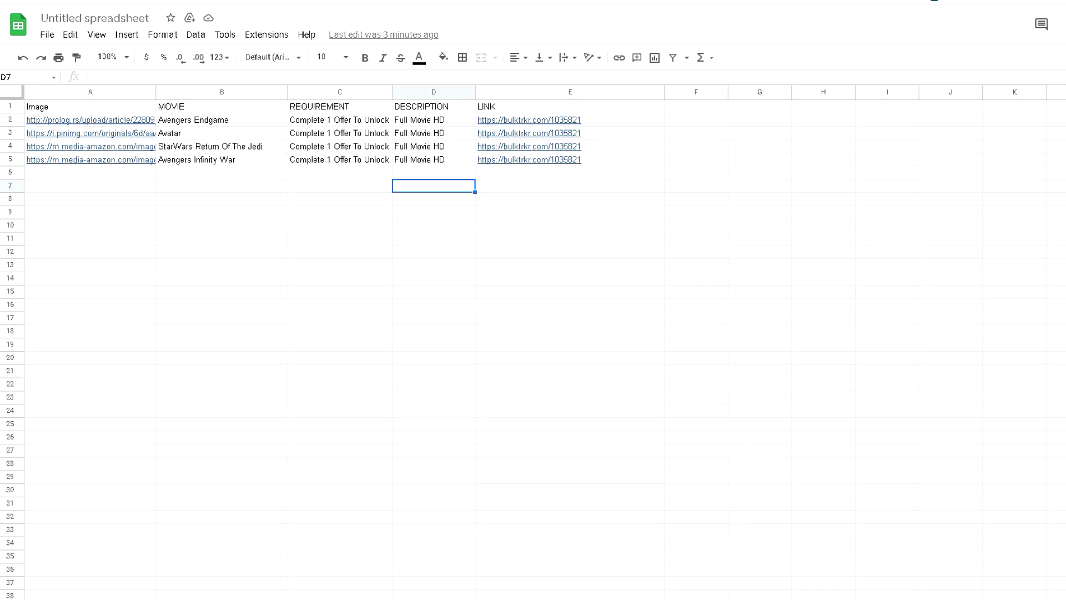
pyautogui.moveTo(89, 120)
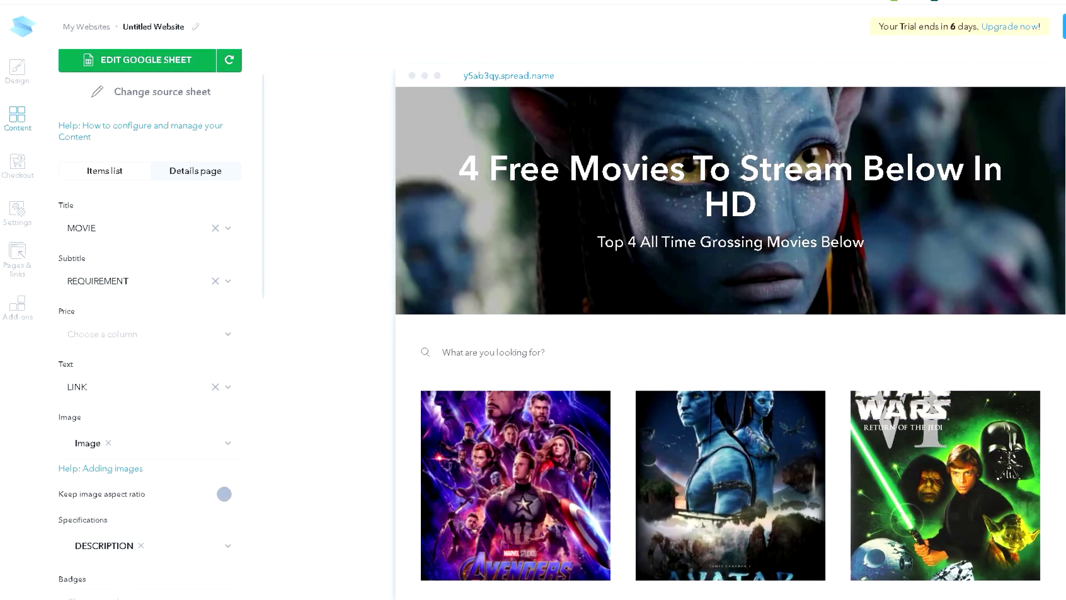
# Back in SpreadSimple, review the Content column mappings alongside the movie cards in the website preview.
pyautogui.scroll(-2, 731, 333)
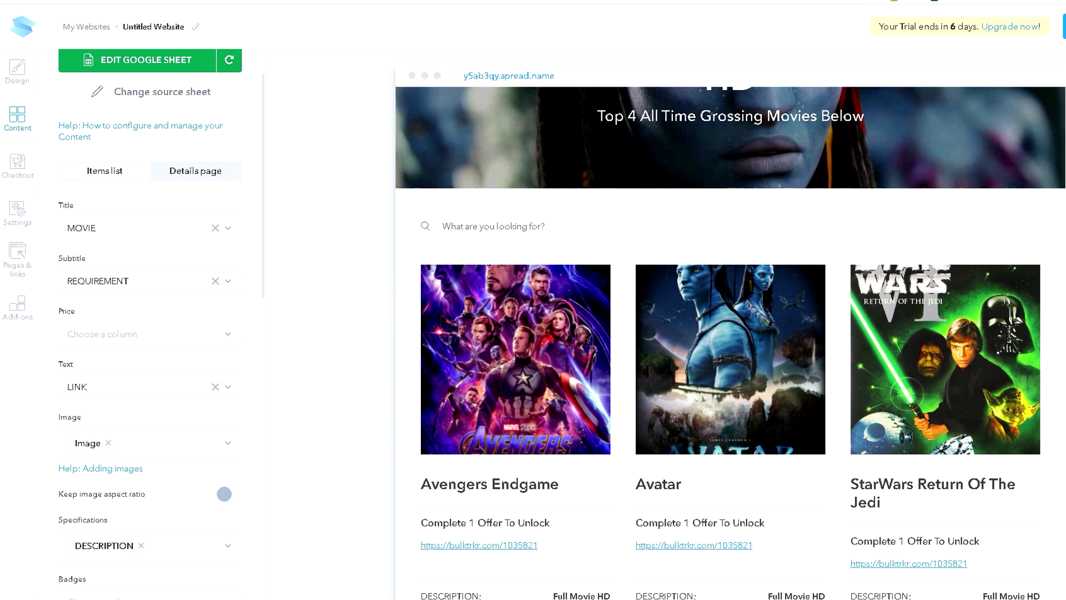
pyautogui.scroll(-1, 150, 322)
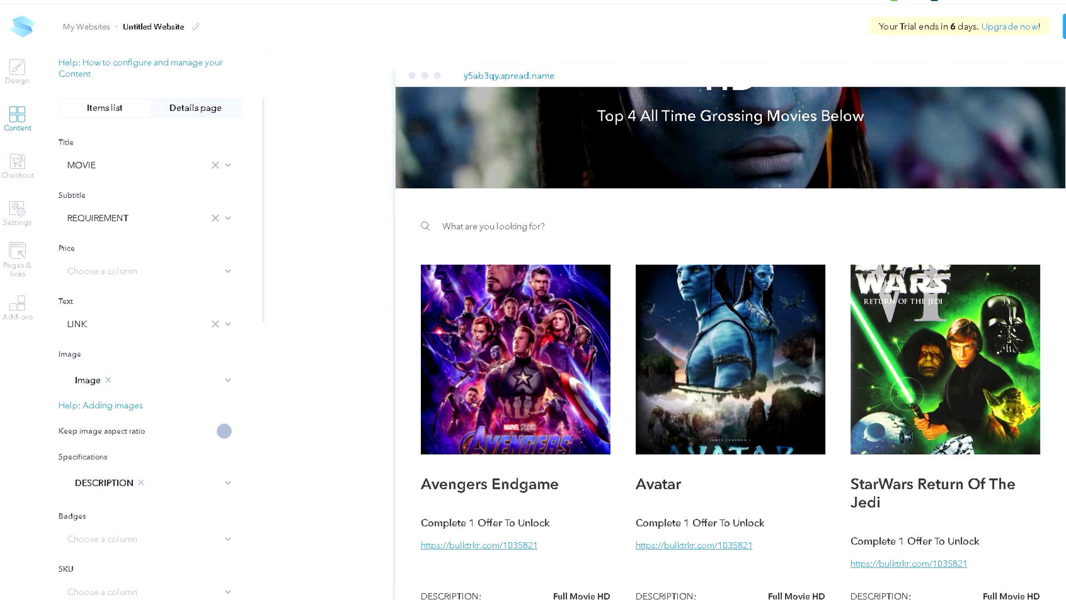
pyautogui.scroll(-1, 150, 322)
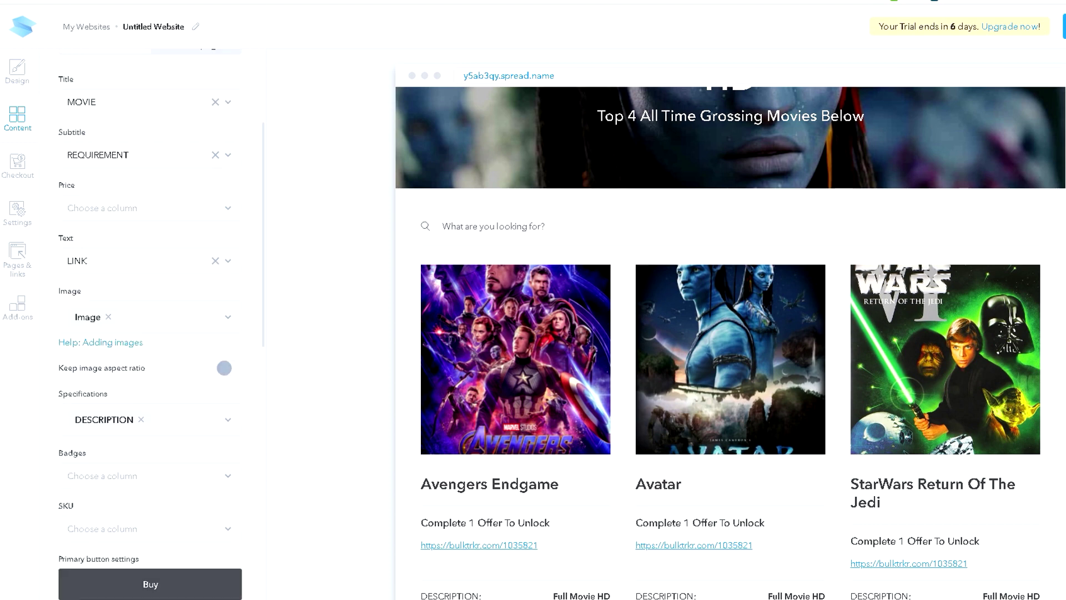
pyautogui.scroll(-3, 730, 343)
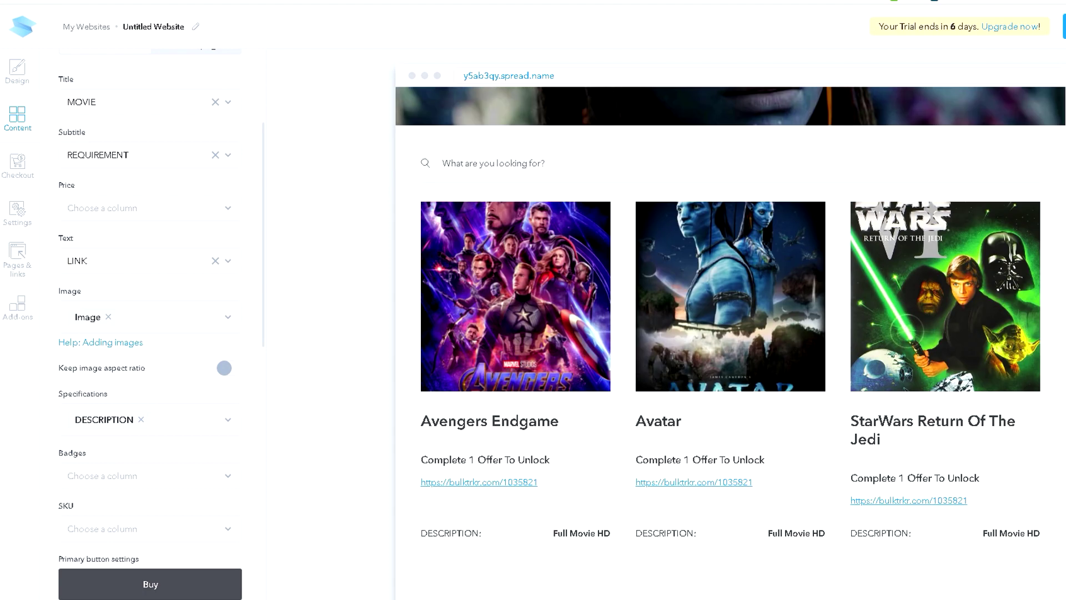
pyautogui.moveTo(553, 407); pyautogui.dragTo(604, 406)
pyautogui.click(605, 406)
pyautogui.scroll(-2, 605, 407)
pyautogui.scroll(7, 605, 406)
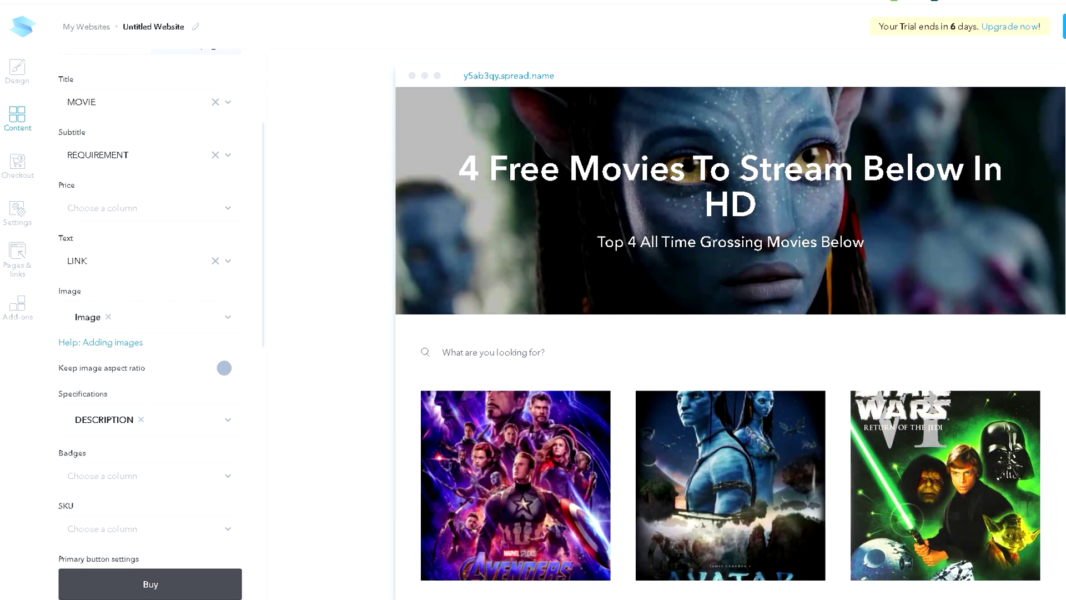
# Open the Design settings and review the home page intro's title, subtitle and cover image against the full page preview.
pyautogui.click(18, 69)
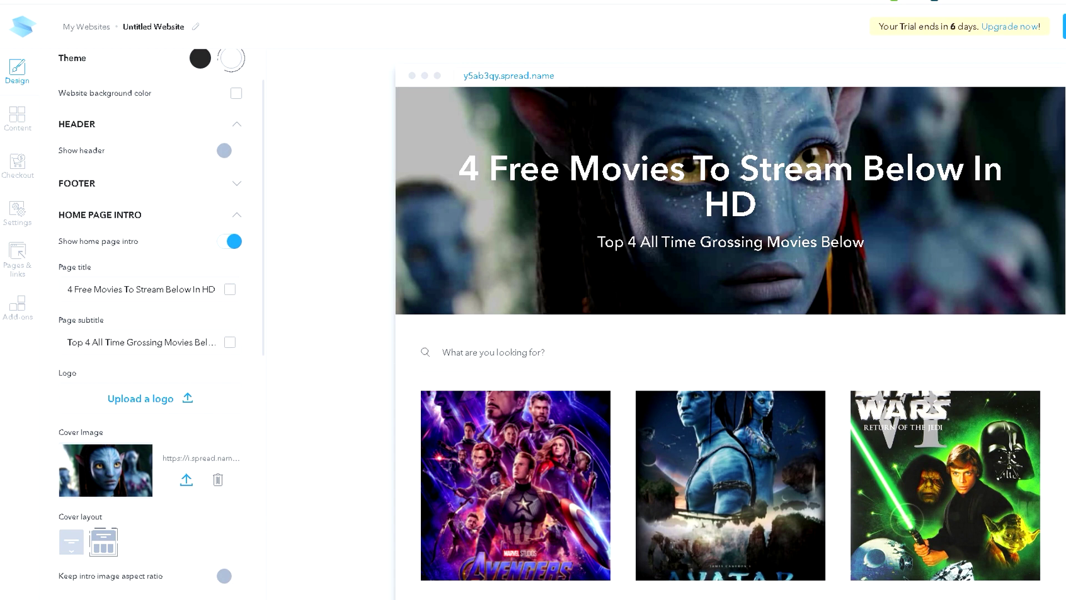
pyautogui.scroll(-1, 150, 334)
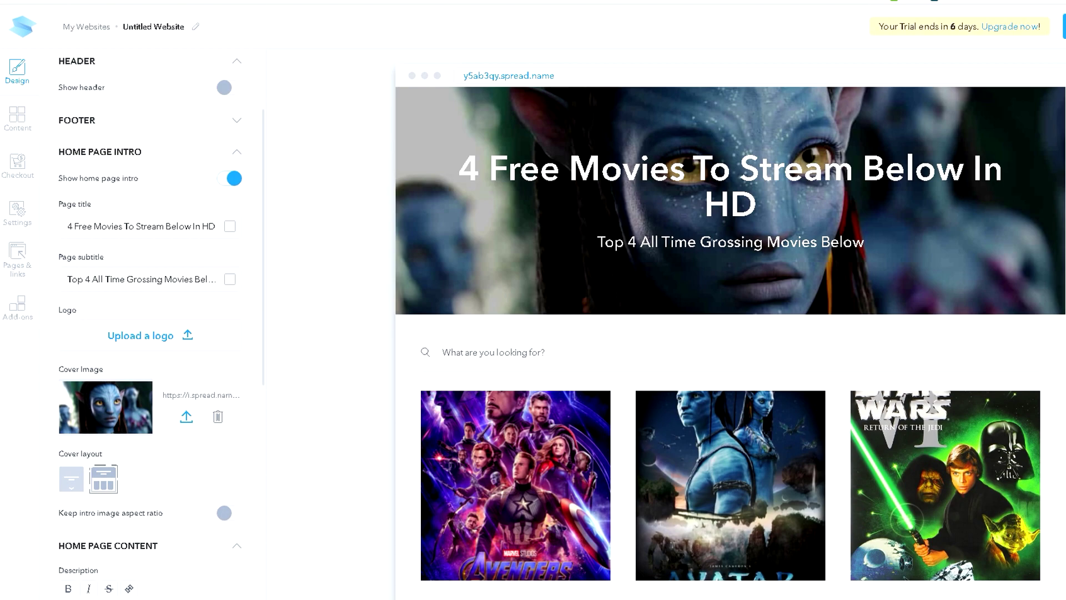
pyautogui.scroll(-10, 730, 333)
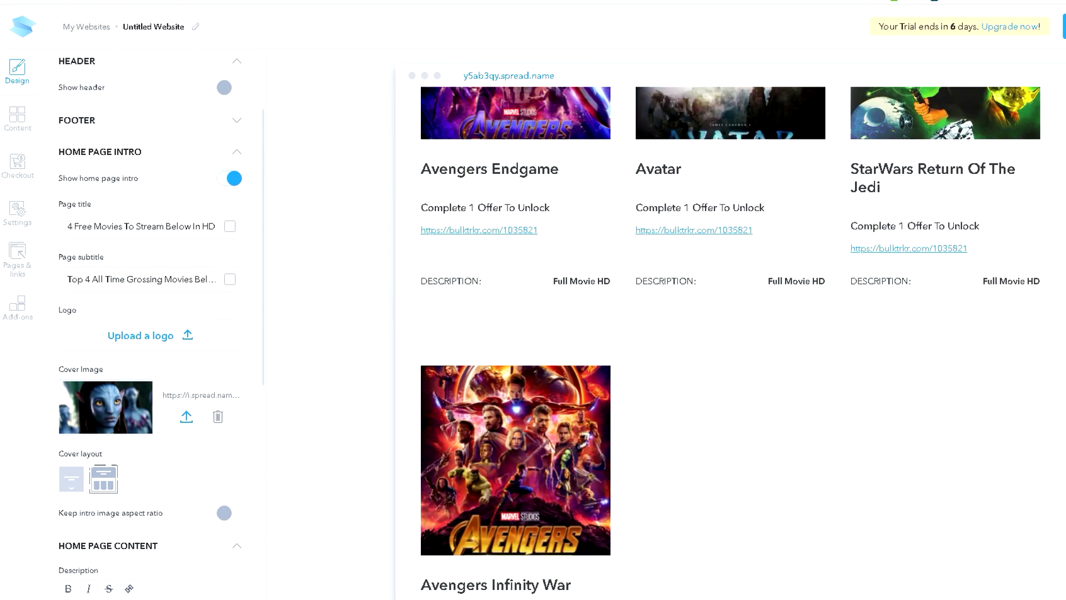
pyautogui.scroll(6, 731, 333)
pyautogui.scroll(4, 730, 333)
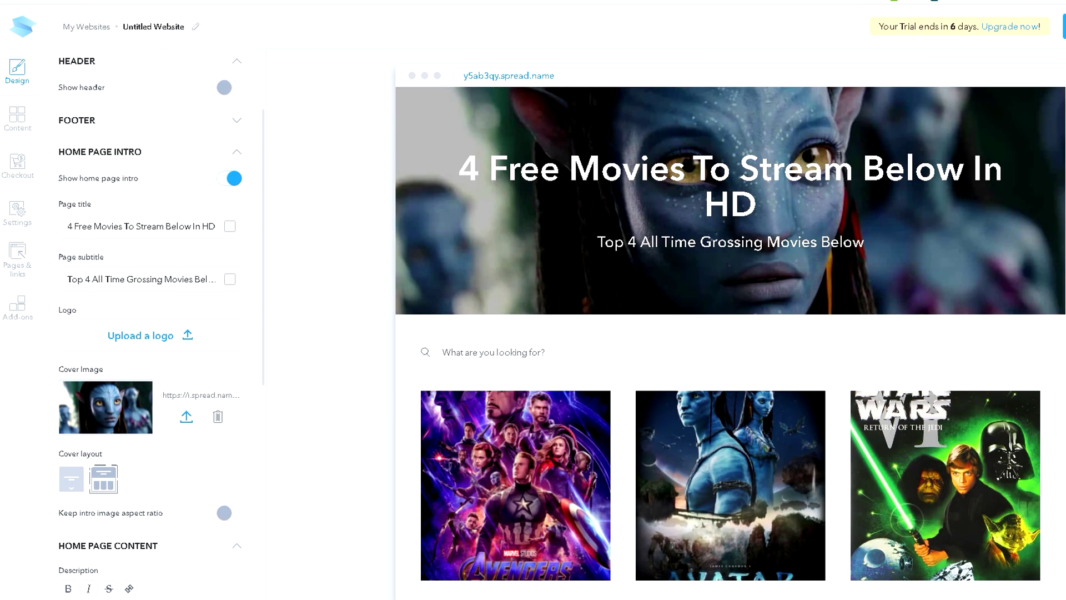
pyautogui.scroll(-7, 730, 334)
pyautogui.scroll(-3, 730, 334)
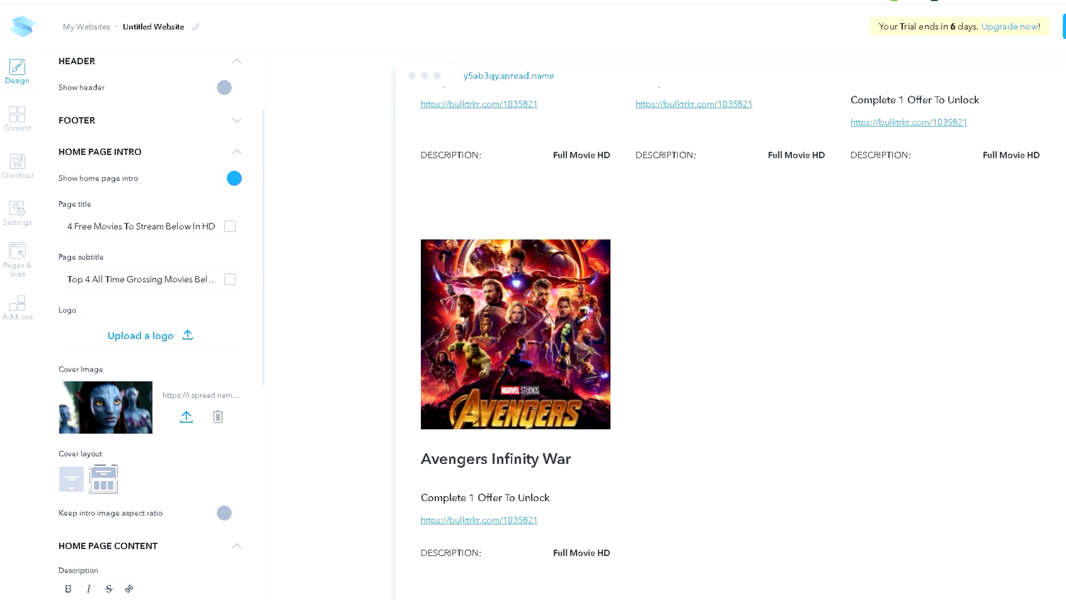
pyautogui.scroll(6, 730, 333)
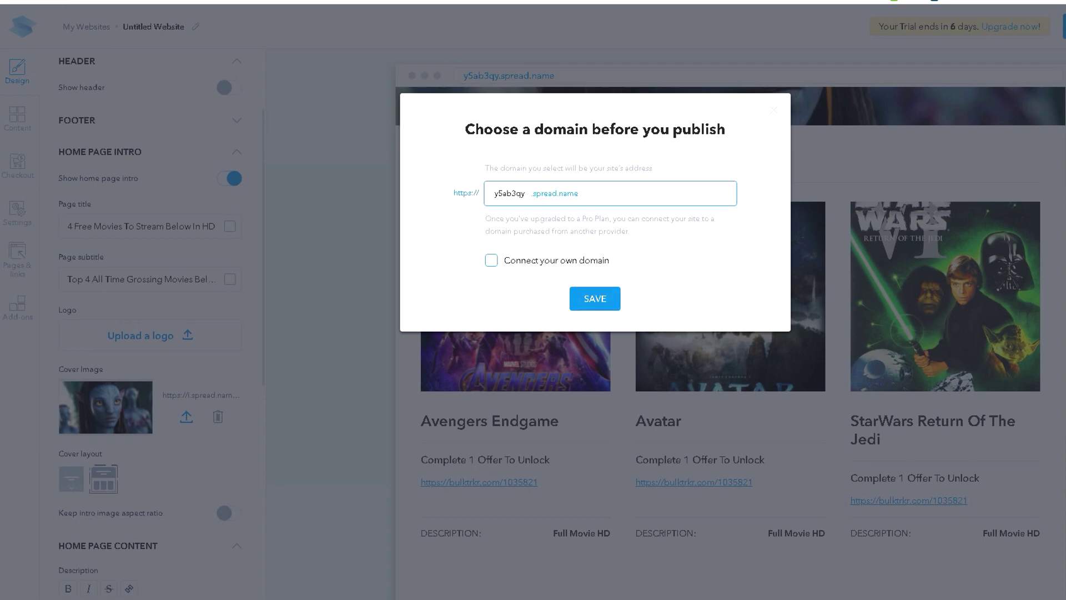
# Save y5ab3qy.spread.name as the website's domain for publishing, and look over the published movie page.
pyautogui.click(595, 299)
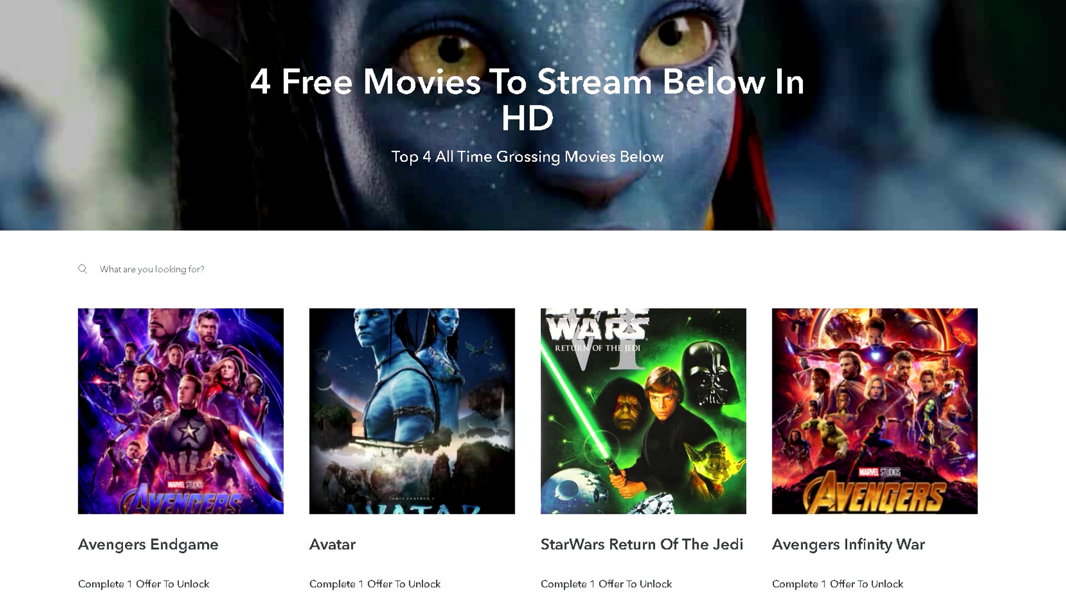
pyautogui.scroll(-2, 533, 300)
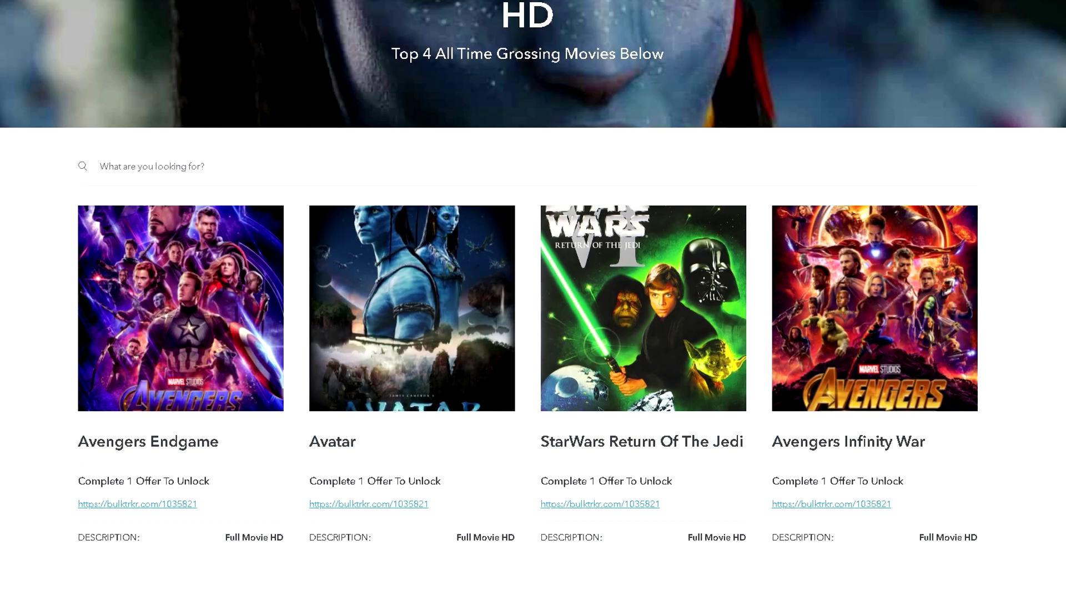
pyautogui.scroll(2, 533, 299)
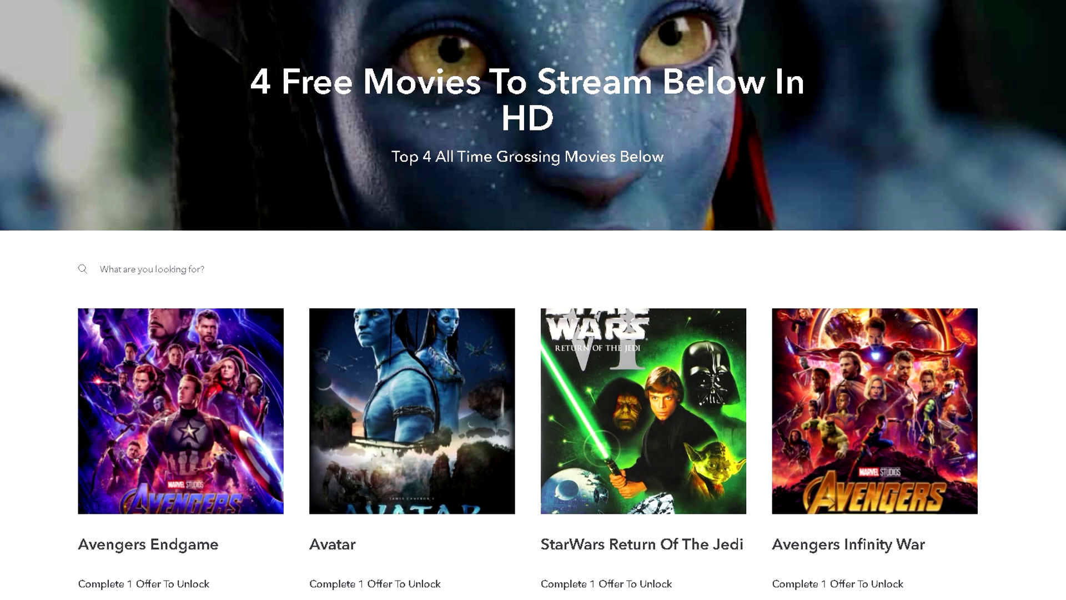
pyautogui.scroll(-2, 533, 300)
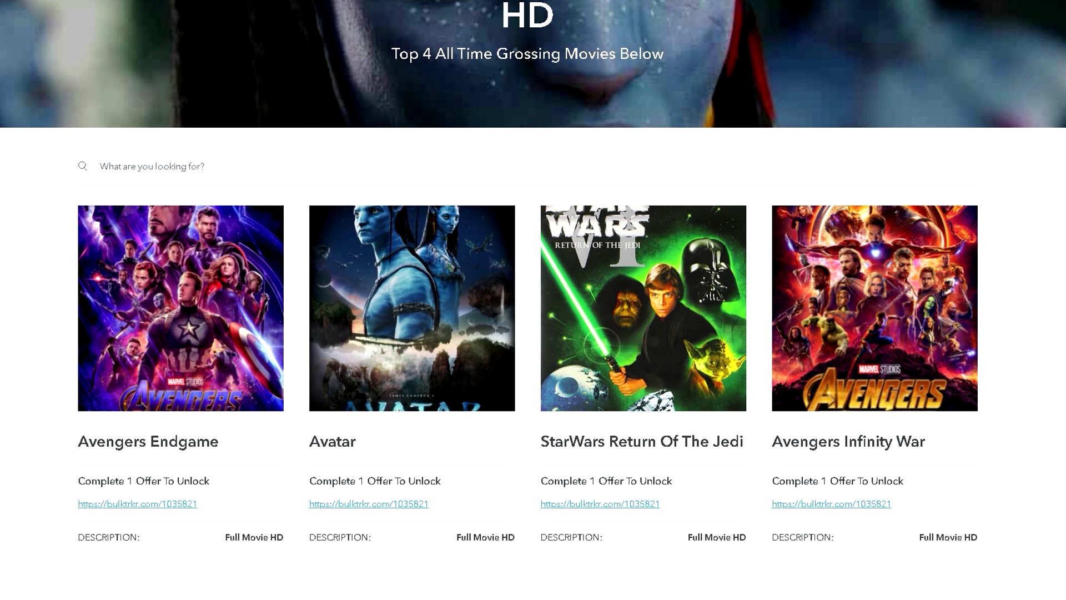
pyautogui.scroll(2, 533, 300)
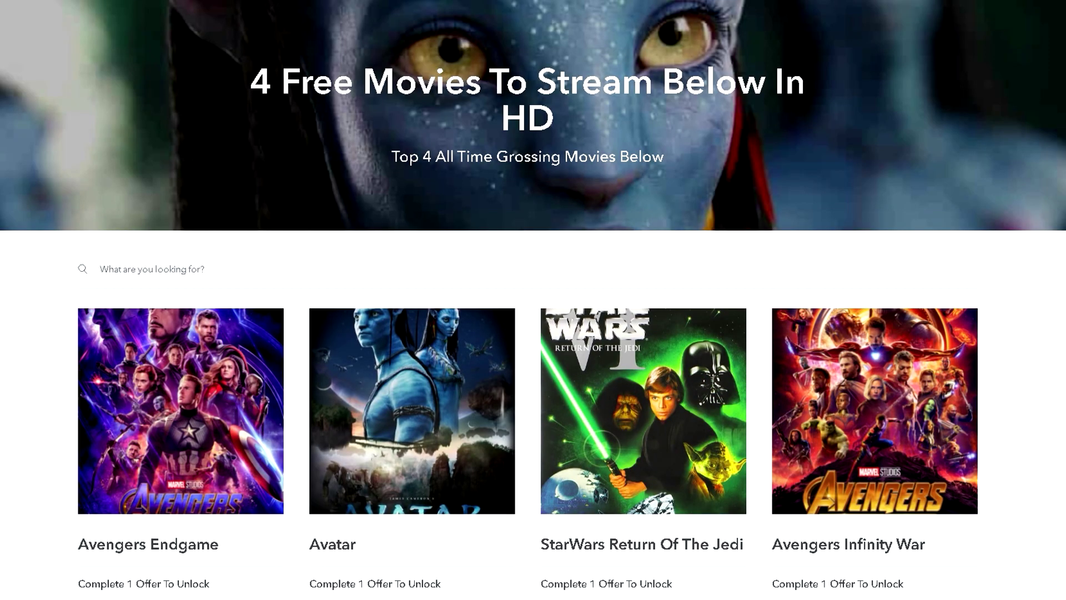
pyautogui.scroll(-2, 533, 300)
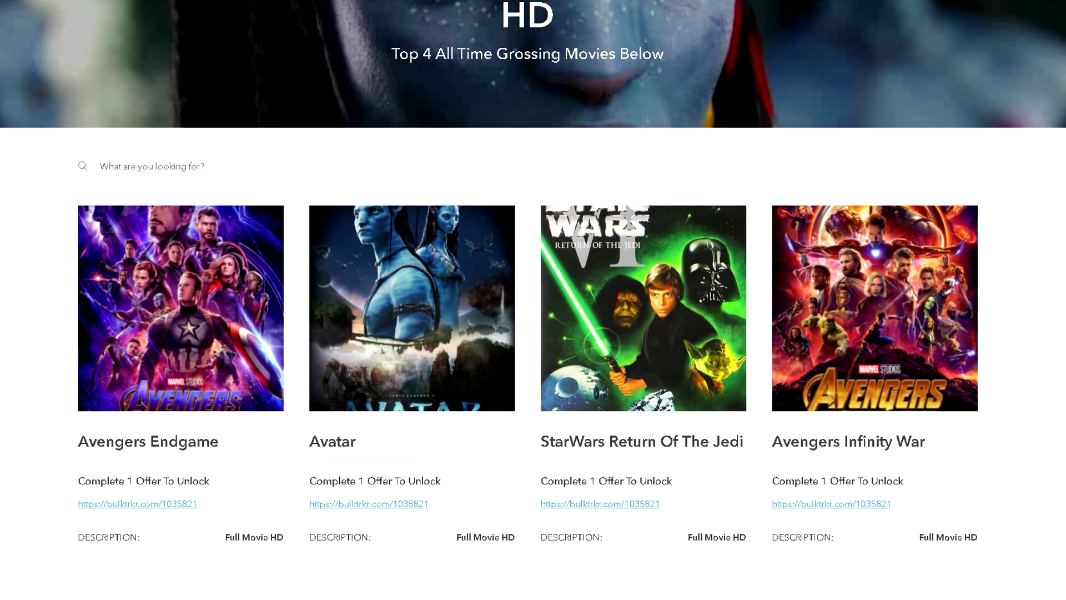
pyautogui.scroll(2, 533, 300)
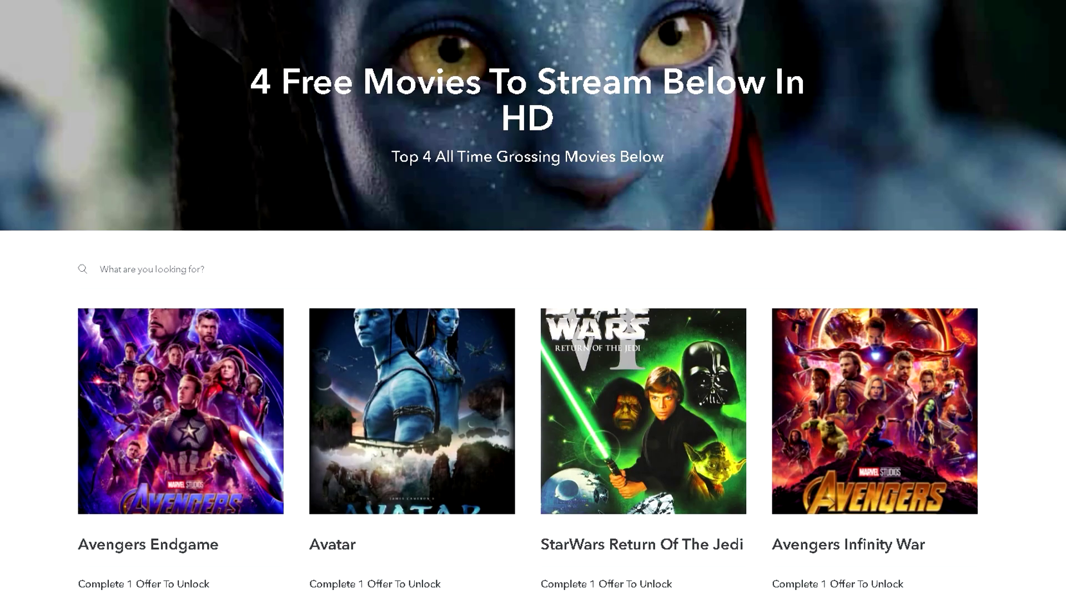
# Search the published movie page for "ava" and clear the search.
pyautogui.click(111, 269)
pyautogui.write('ava')
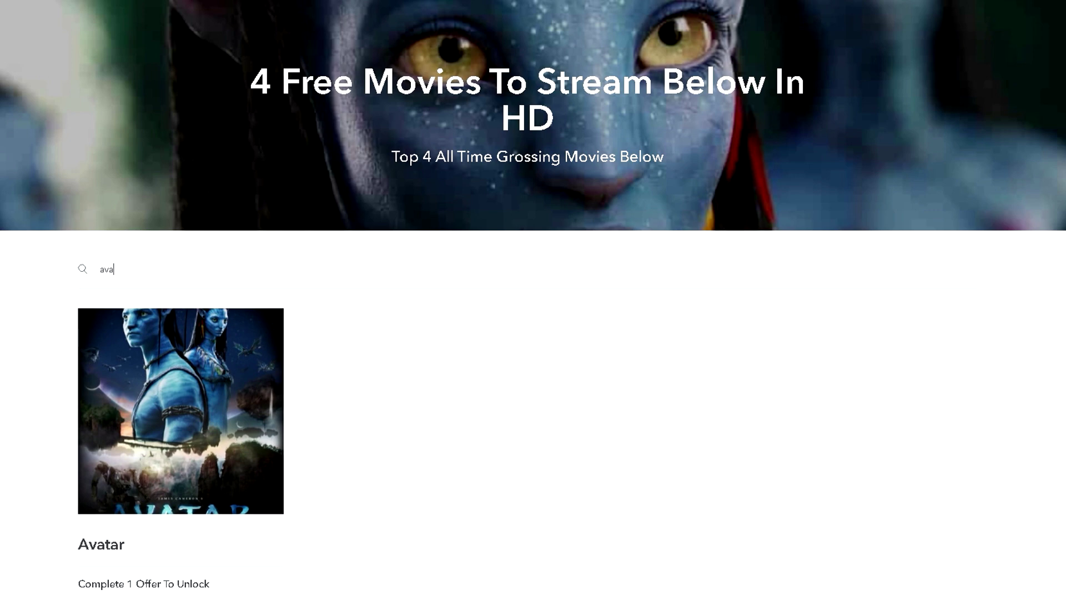
pyautogui.hotkey('ctrl', 'a')
pyautogui.press('BackSpace')
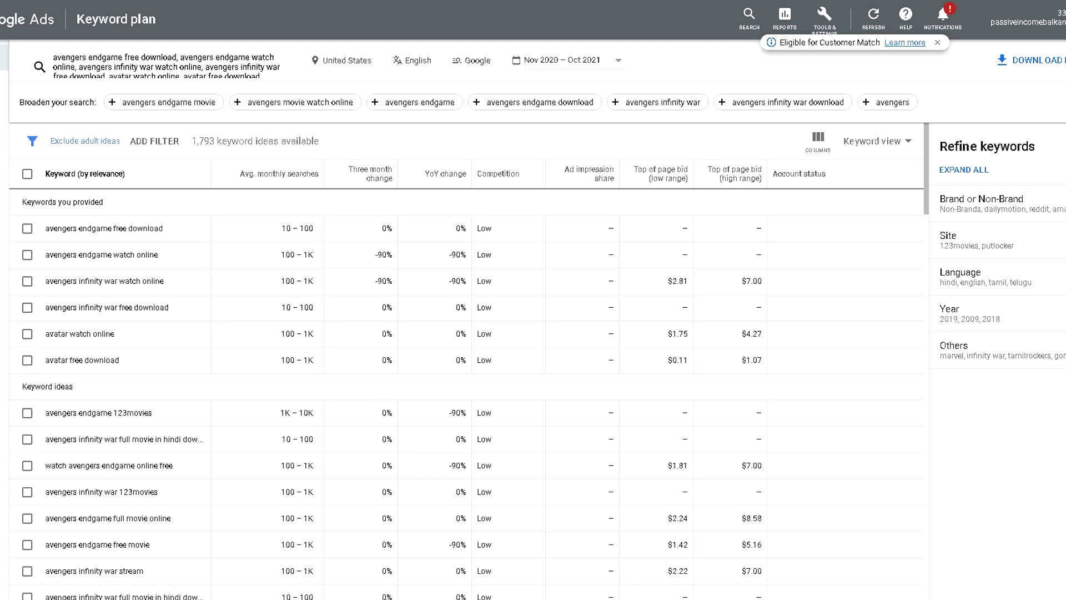
# In the Google Ads Keyword plan, examine the provided movie keywords and keyword ideas with their monthly searches and competition.
pyautogui.scroll(-2, 466, 388)
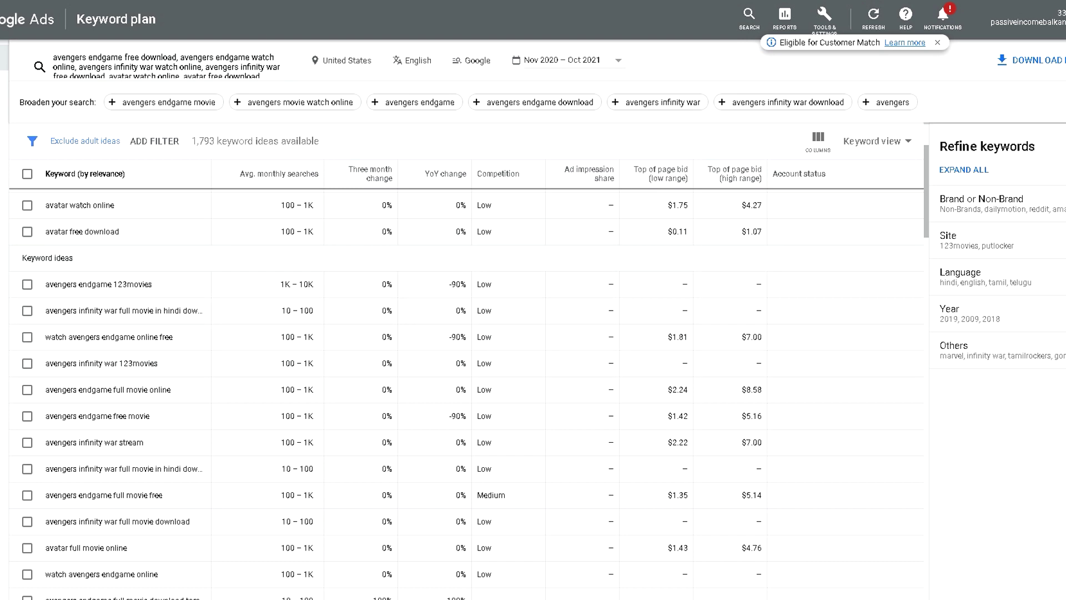
pyautogui.scroll(2, 466, 361)
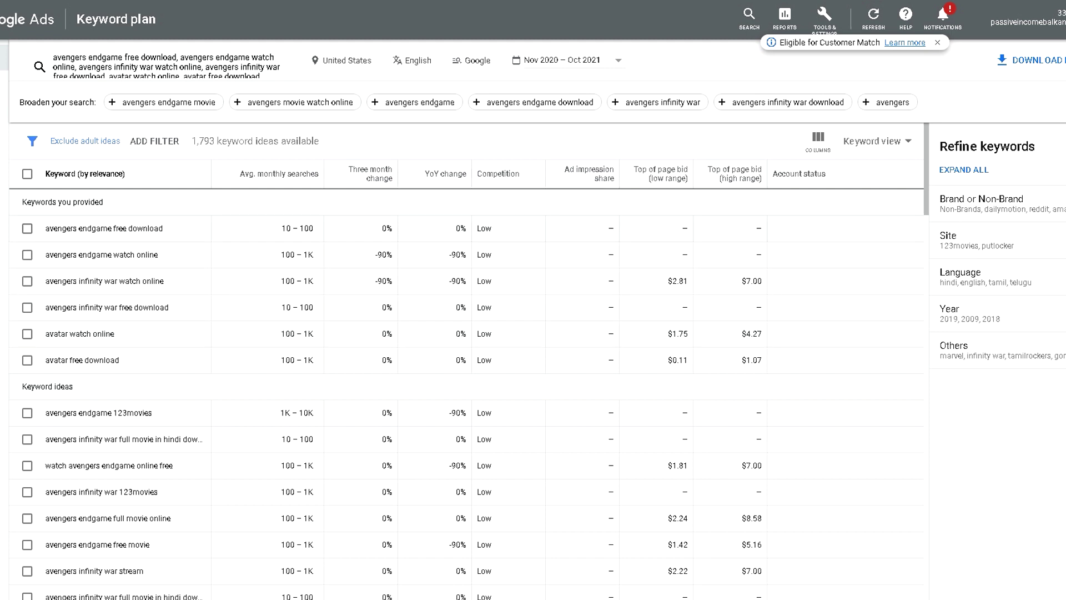
pyautogui.scroll(-3, 466, 389)
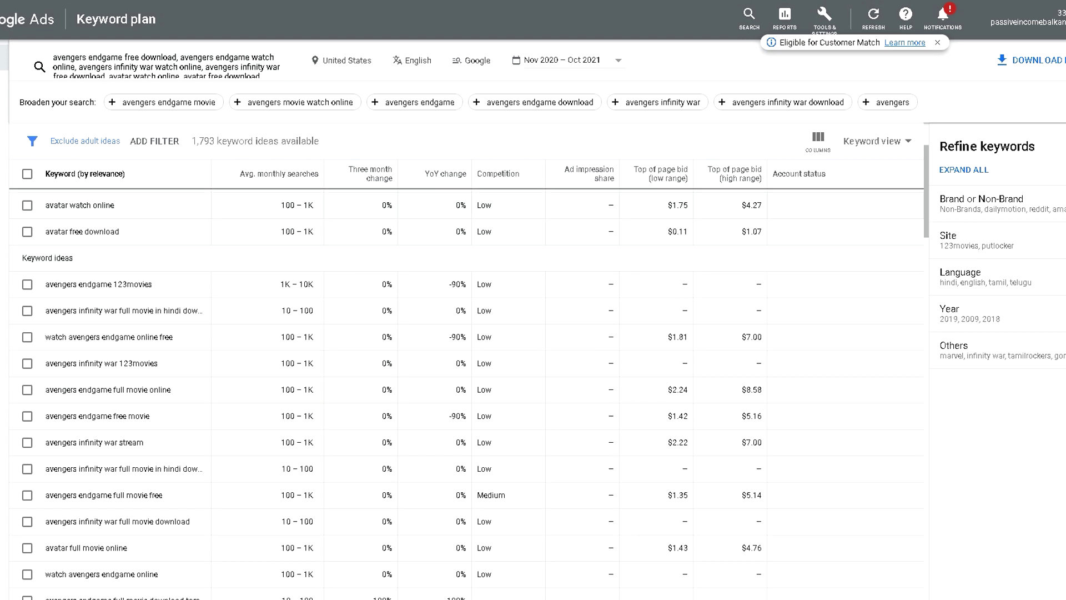
pyautogui.scroll(3, 466, 361)
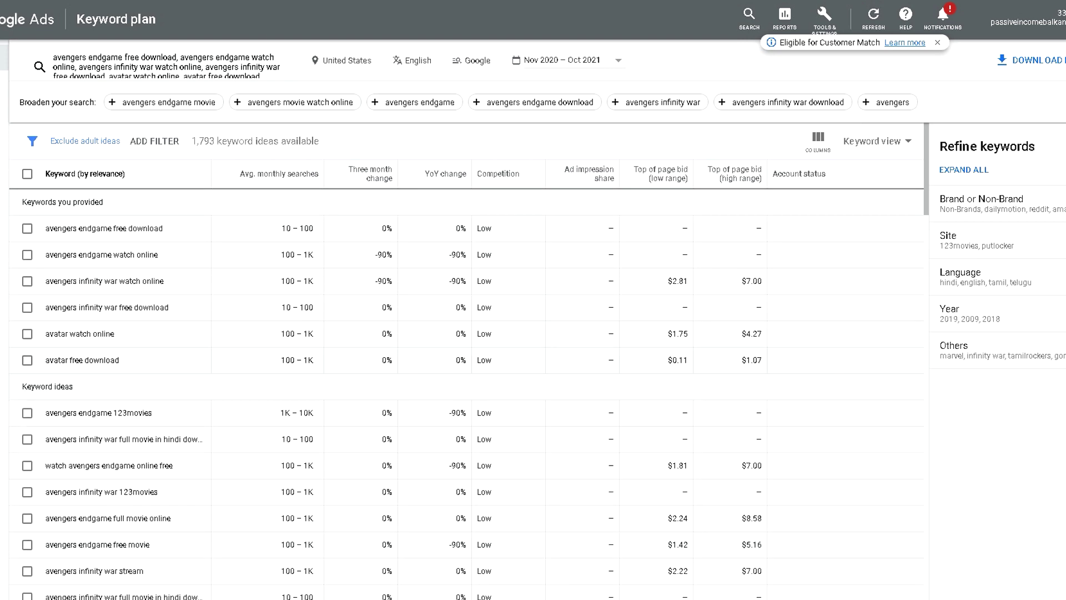